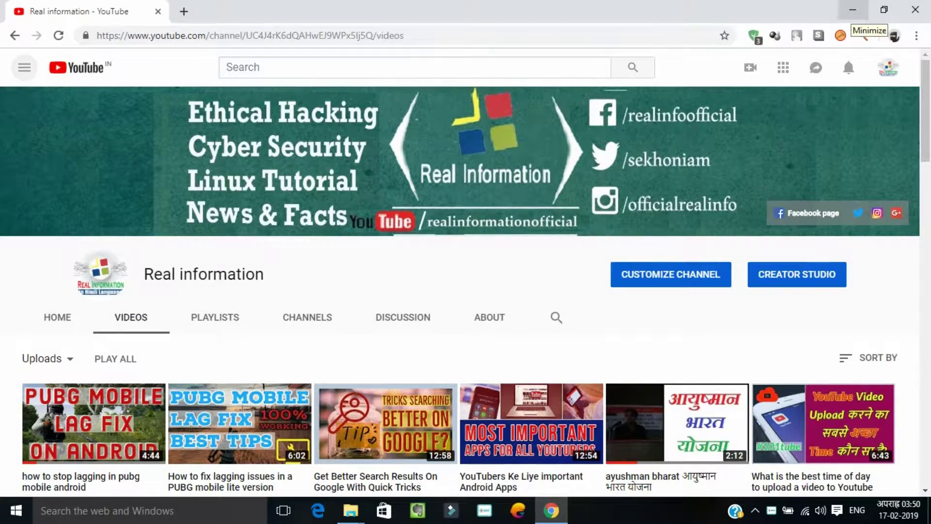
Minimize the browser window and bring up the list of startup programs in Task Manager
{"action": "left_click", "coordinate": [853, 10]}
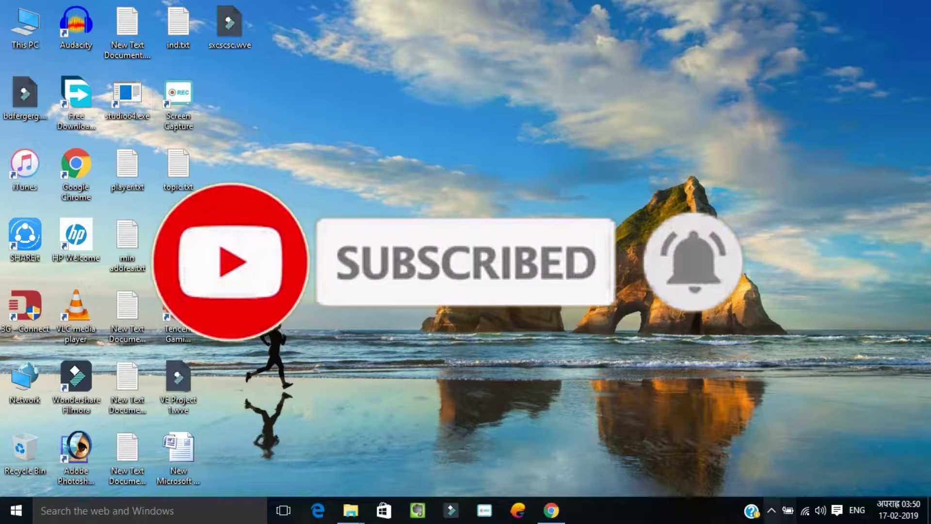
{"action": "left_click", "coordinate": [770, 510]}
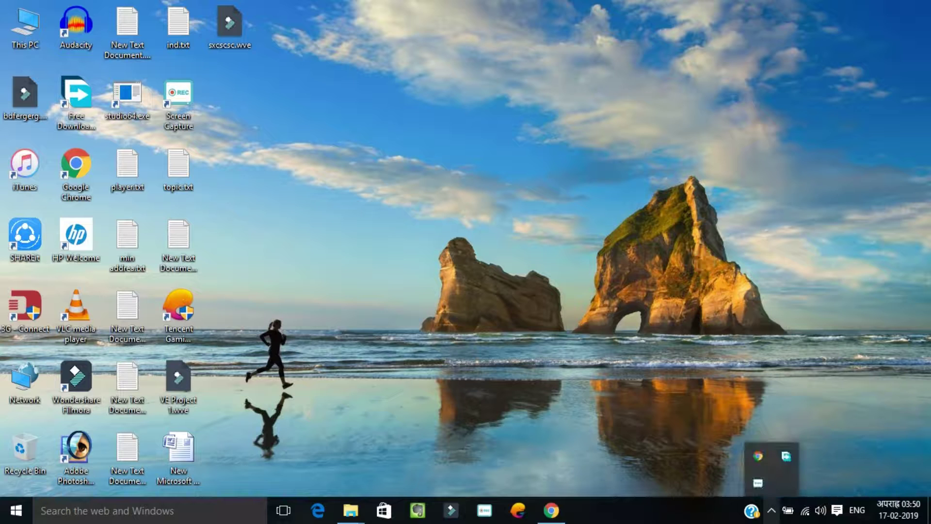
{"action": "right_click", "coordinate": [650, 510]}
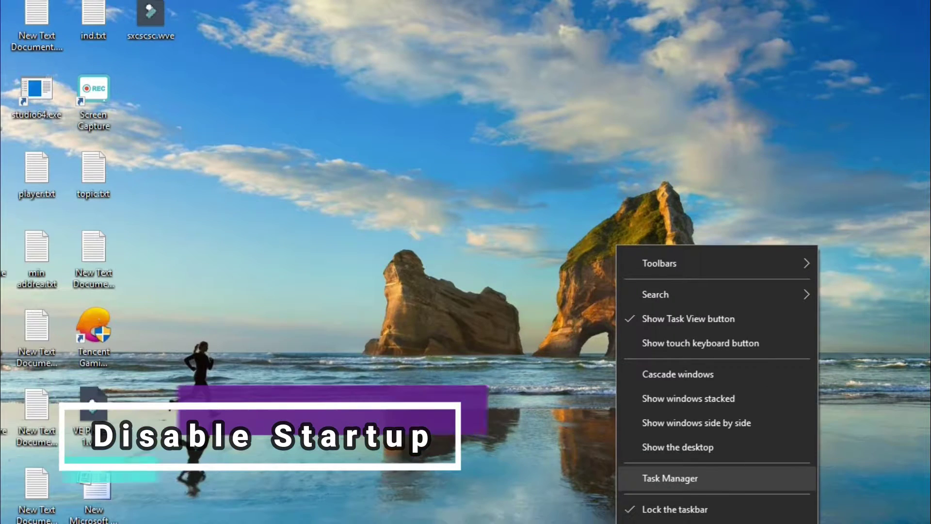
{"action": "left_click", "coordinate": [696, 442]}
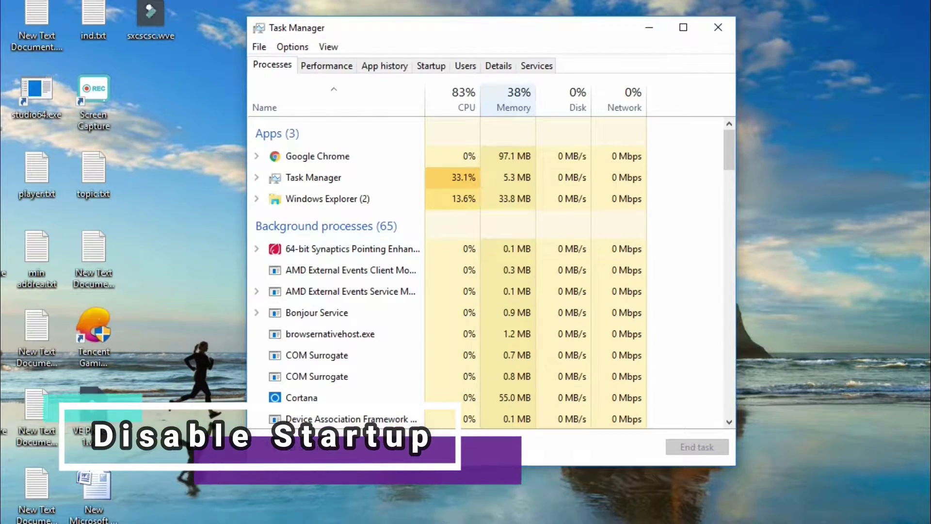
{"action": "left_click", "coordinate": [431, 66]}
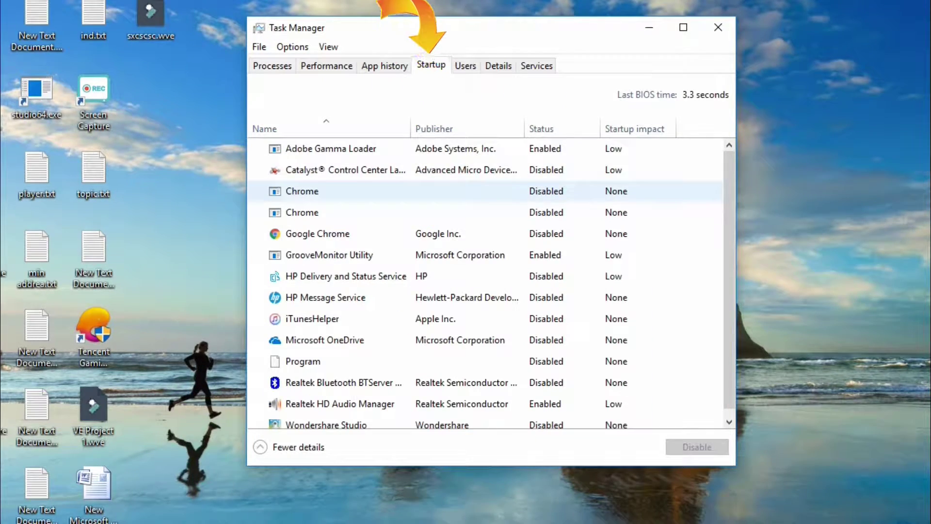
Look through the startup programs, checking each one's status and startup impact
{"action": "scroll", "coordinate": [485, 291], "scroll_direction": "down", "scroll_amount": 1}
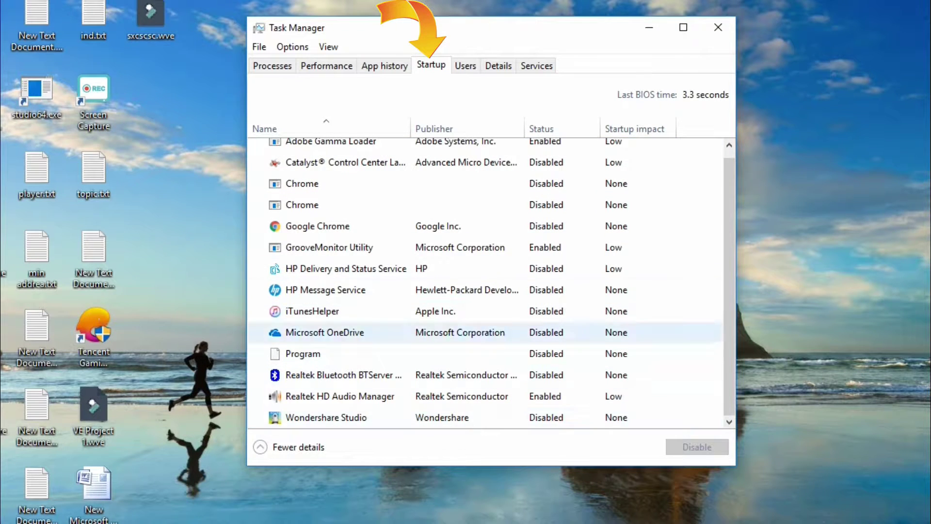
{"action": "left_click", "coordinate": [339, 289]}
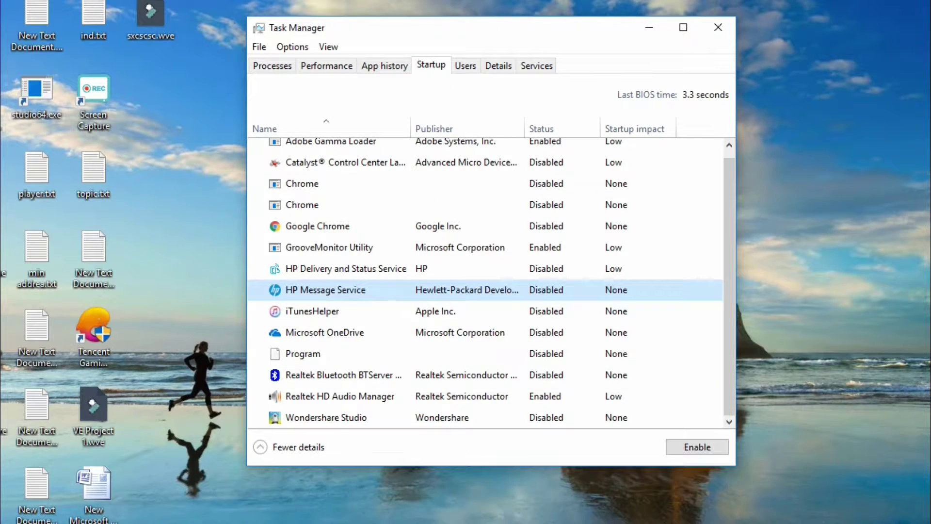
{"action": "scroll", "coordinate": [340, 205], "scroll_direction": "up", "scroll_amount": 1}
{"action": "scroll", "coordinate": [339, 204], "scroll_direction": "down", "scroll_amount": 1}
{"action": "scroll", "coordinate": [485, 282], "scroll_direction": "up", "scroll_amount": 1}
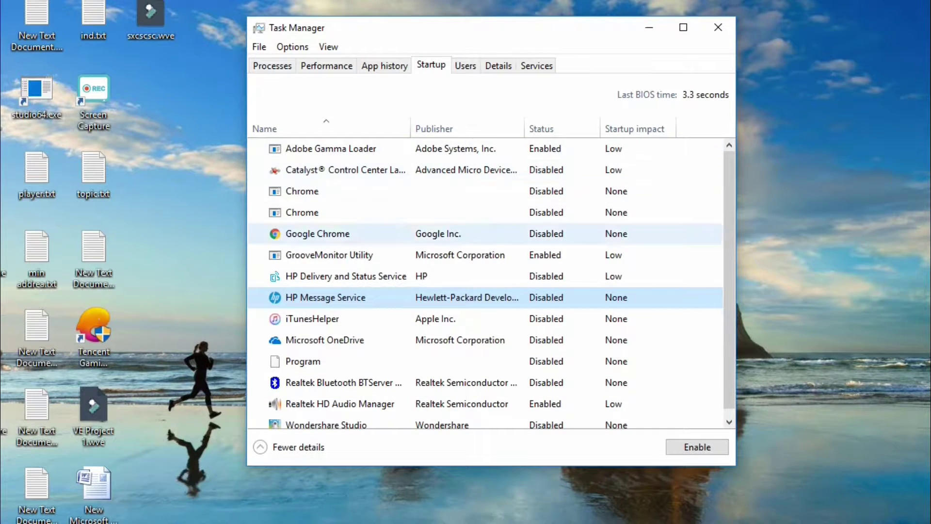
{"action": "scroll", "coordinate": [485, 233], "scroll_direction": "down", "scroll_amount": 1}
{"action": "scroll", "coordinate": [484, 254], "scroll_direction": "up", "scroll_amount": 1}
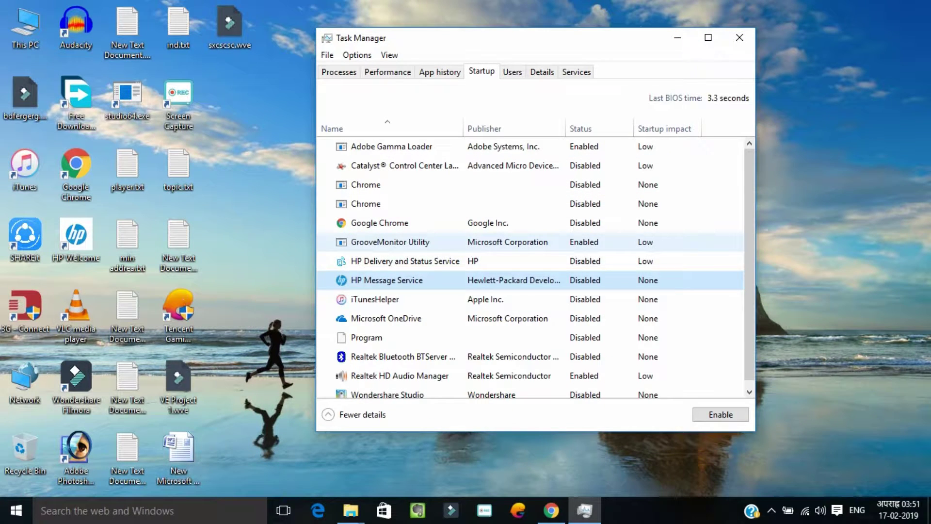
Check the available actions for the GrooveMonitor Utility and iTunesHelper startup entries without changing them, and close Task Manager
{"action": "right_click", "coordinate": [542, 245]}
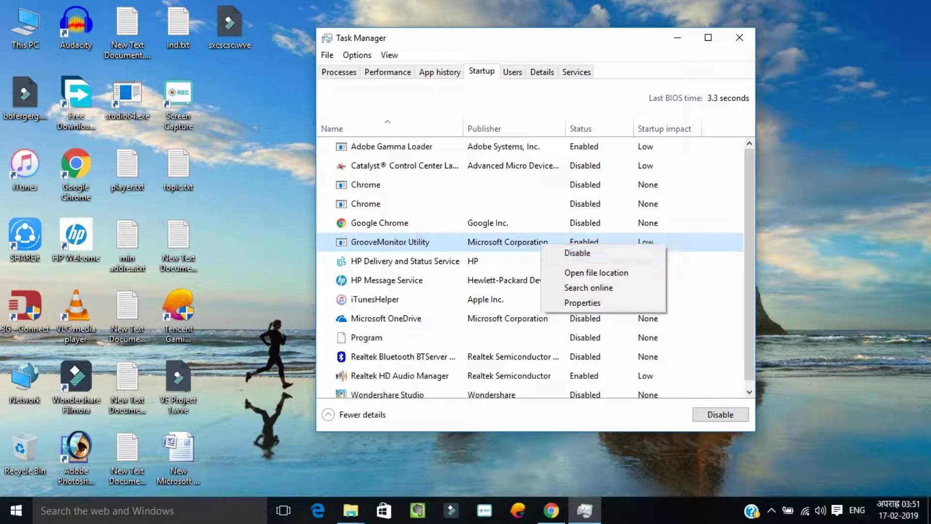
{"action": "left_click", "coordinate": [388, 279]}
{"action": "left_click", "coordinate": [398, 376]}
{"action": "left_click", "coordinate": [388, 394]}
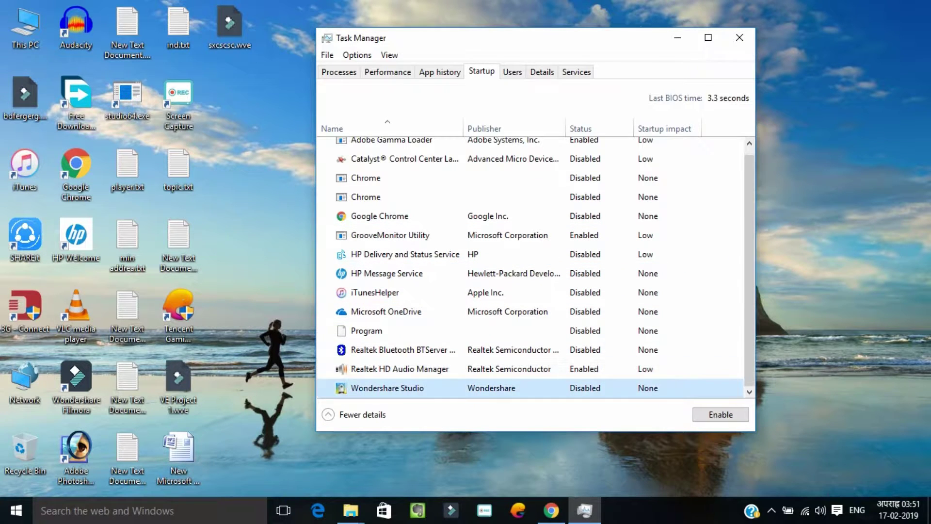
{"action": "left_click", "coordinate": [376, 292]}
{"action": "right_click", "coordinate": [444, 300]}
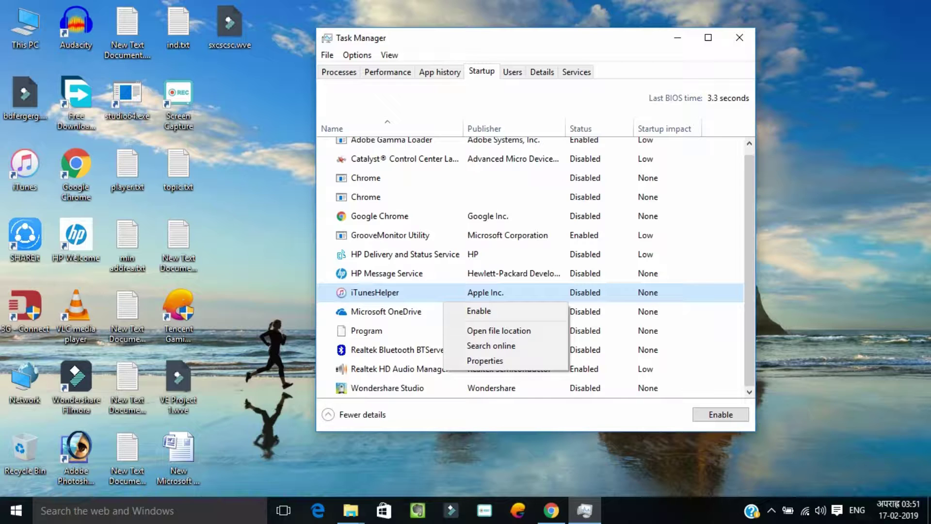
{"action": "left_click", "coordinate": [739, 37]}
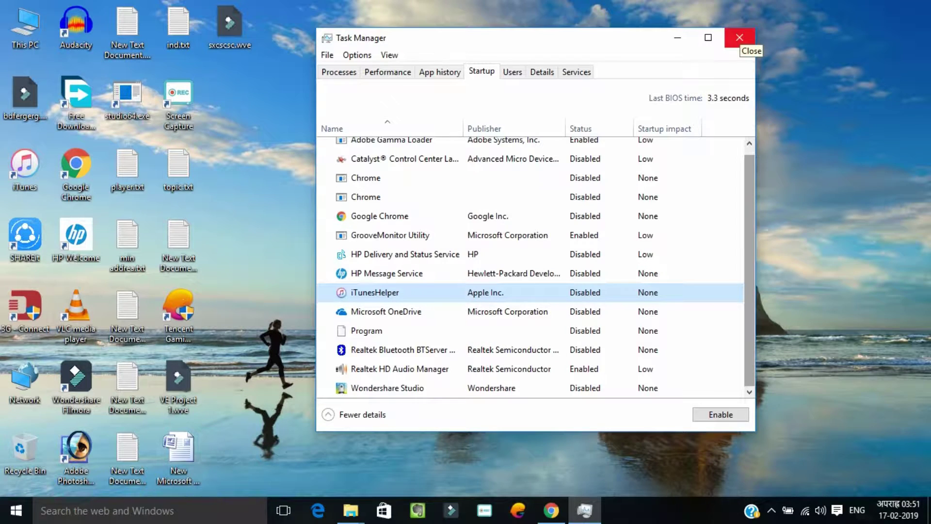
{"action": "left_click", "coordinate": [739, 37]}
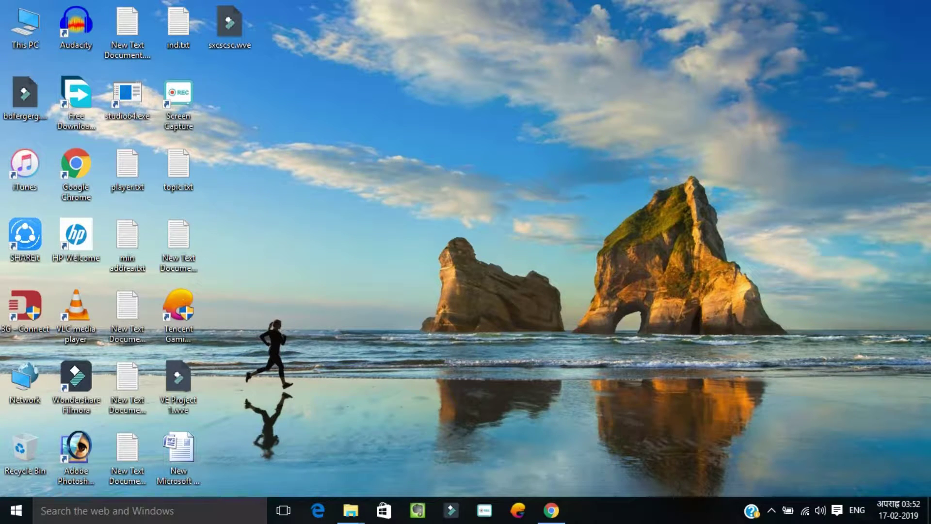
Open the Windows Settings
{"action": "left_click", "coordinate": [16, 510]}
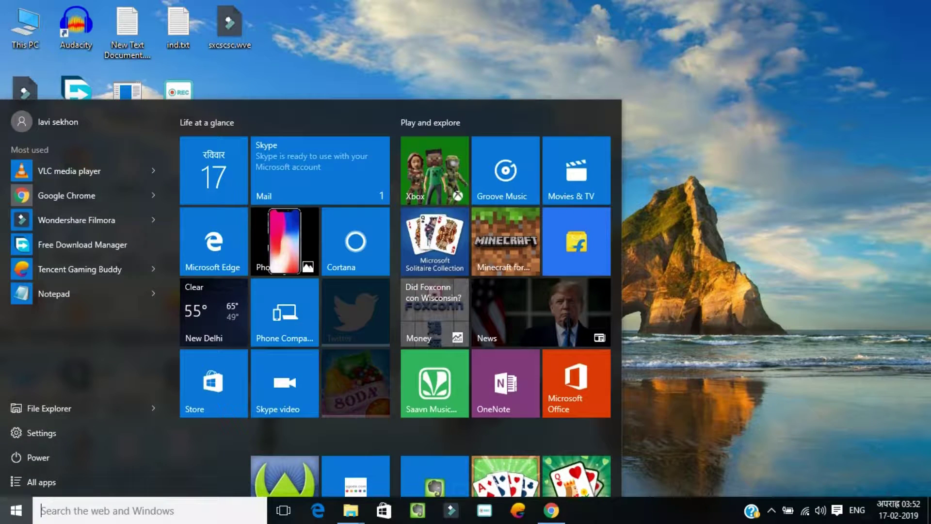
{"action": "left_click", "coordinate": [42, 433]}
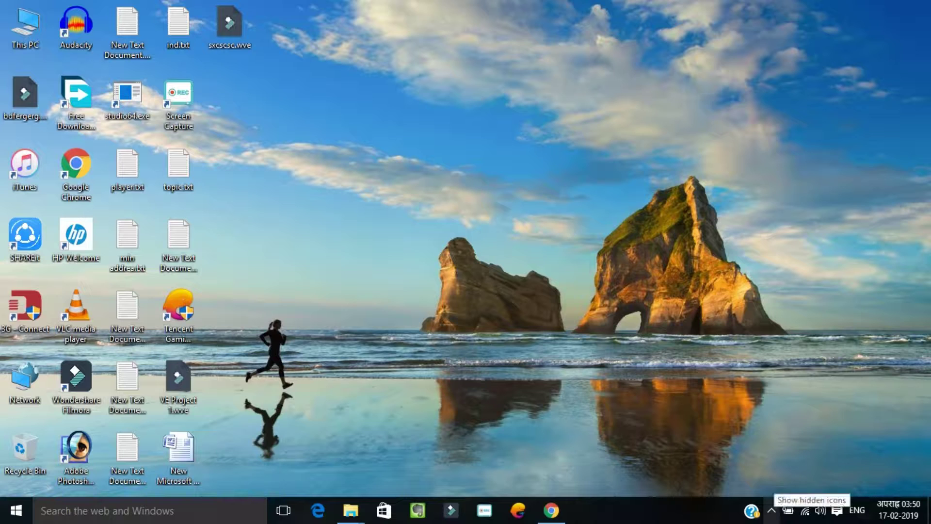
{"action": "left_click", "coordinate": [771, 509]}
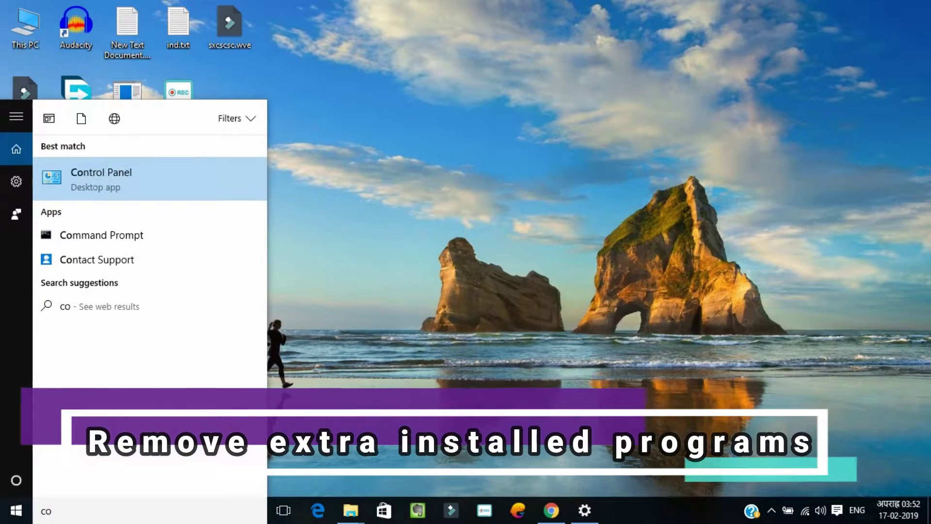
Search for Control Panel, open it maximized, and go to Programs and Features
{"action": "type", "text": "n"}
{"action": "key", "text": "Return"}
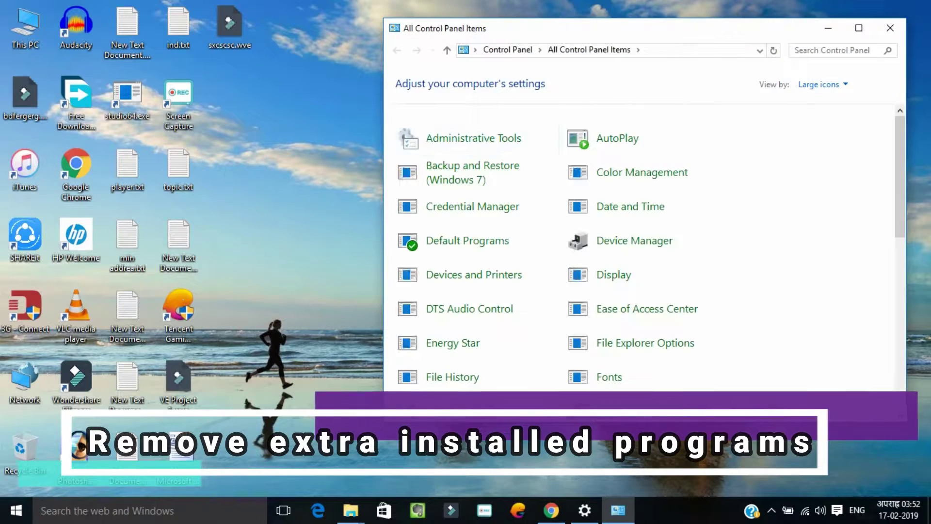
{"action": "left_click", "coordinate": [858, 28]}
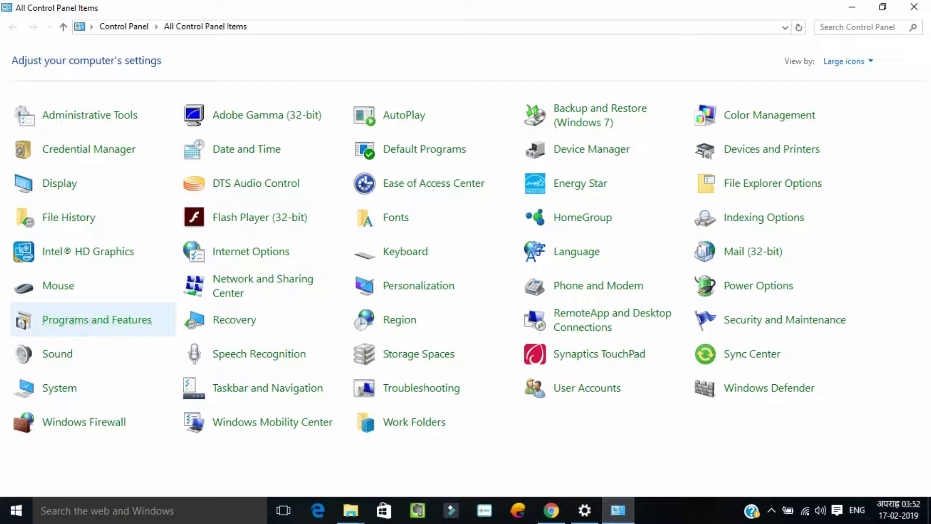
{"action": "left_click", "coordinate": [97, 319]}
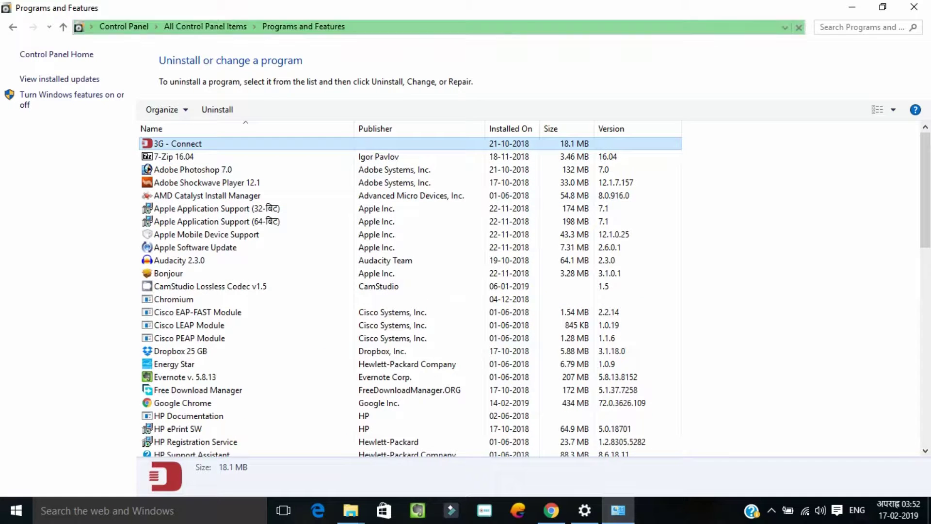
Uninstall the 3G - Connect program, confirming its removal and dismissing the completion message
{"action": "right_click", "coordinate": [184, 146]}
{"action": "left_click", "coordinate": [224, 157]}
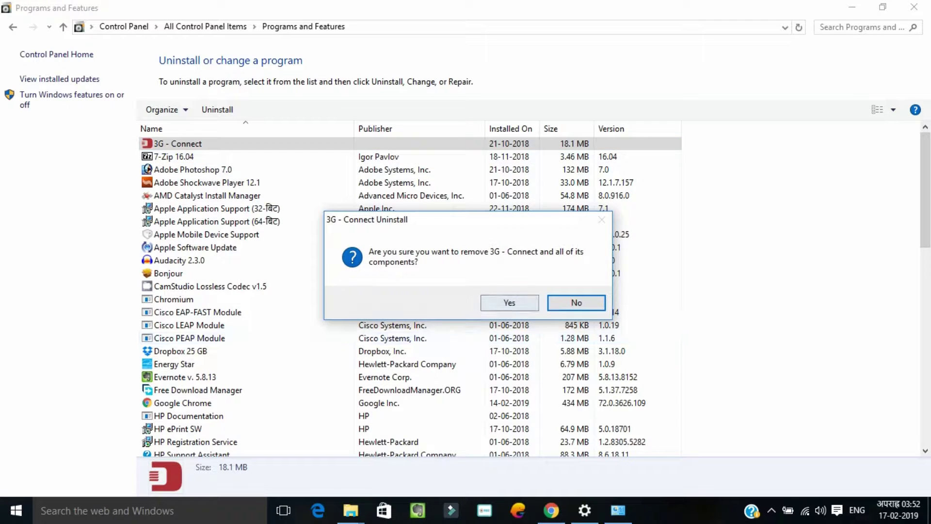
{"action": "left_click", "coordinate": [509, 302]}
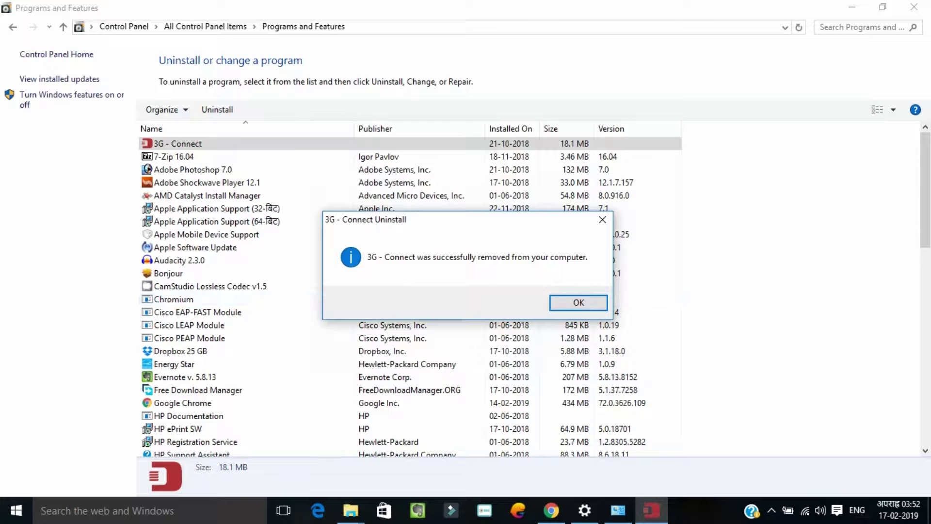
{"action": "left_click", "coordinate": [602, 220]}
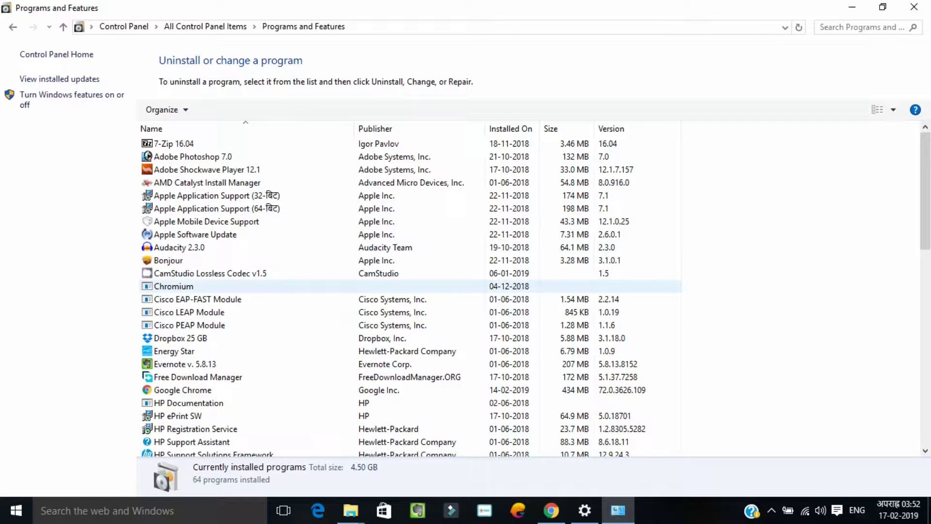
Uninstall CamStudio Lossless Codec v1.5 and confirm its removal
{"action": "left_click", "coordinate": [424, 273]}
{"action": "right_click", "coordinate": [425, 273]}
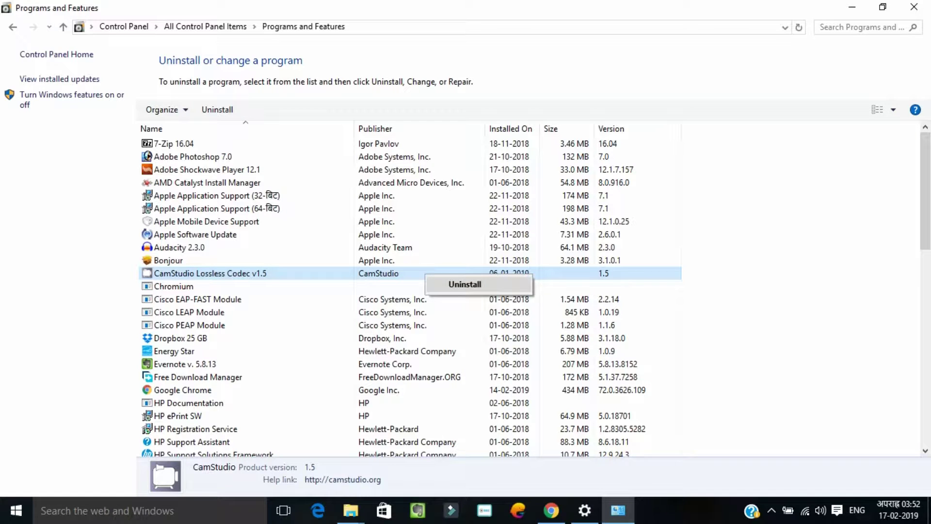
{"action": "left_click", "coordinate": [453, 283]}
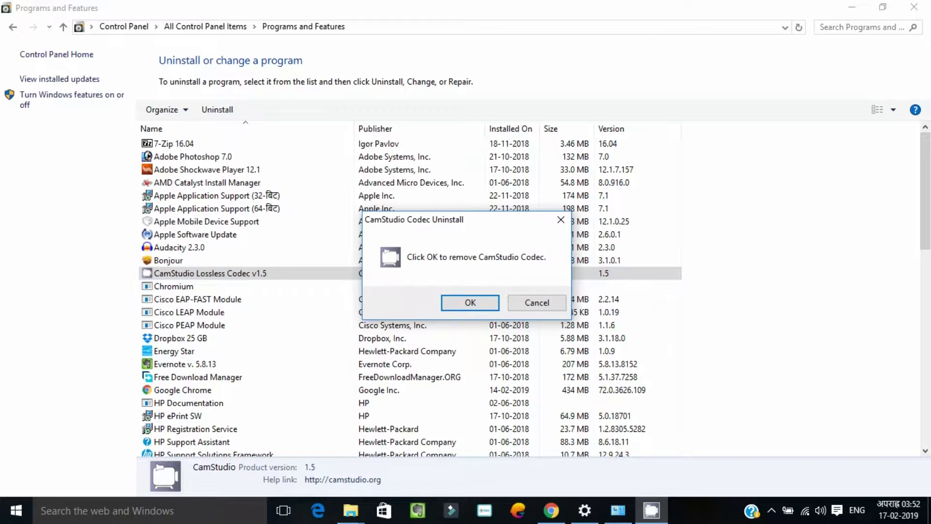
{"action": "left_click", "coordinate": [470, 301]}
{"action": "left_click", "coordinate": [472, 301]}
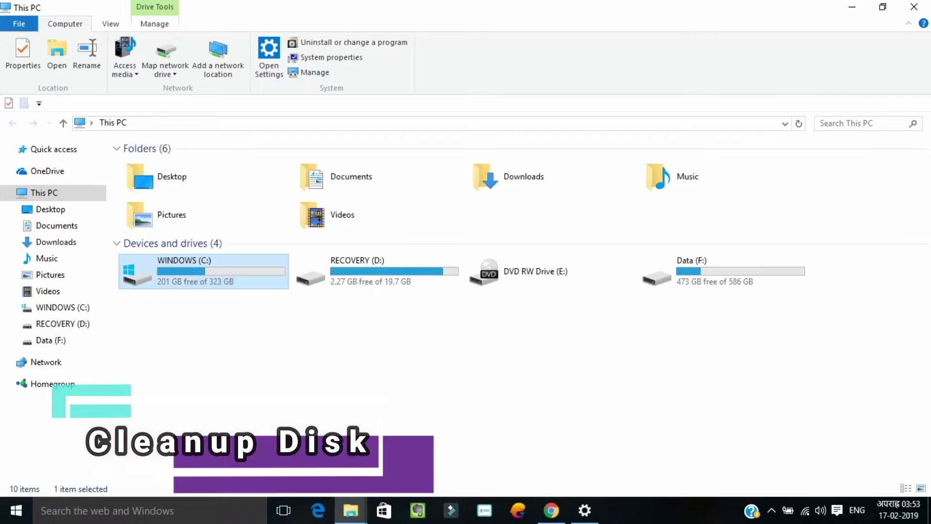
Open the properties of the WINDOWS (C:) drive and start Disk Cleanup for it
{"action": "key", "text": "shift+F10"}
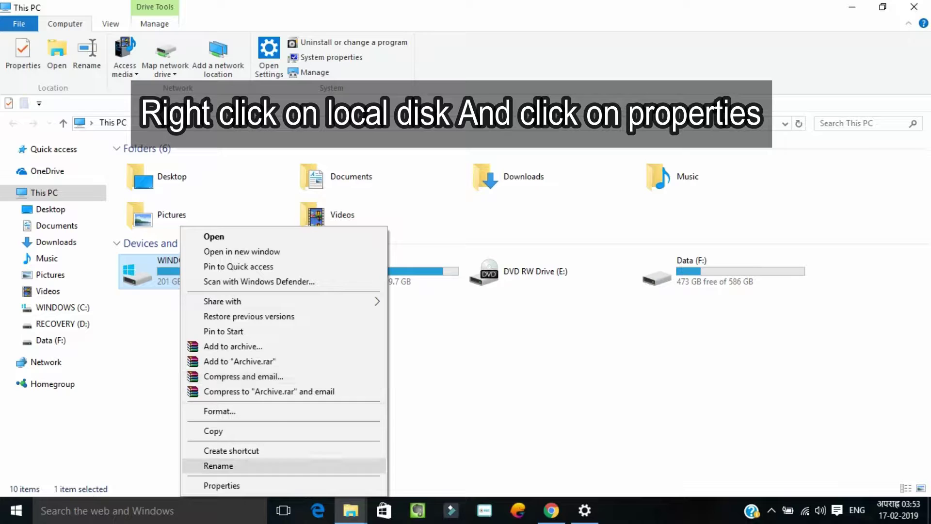
{"action": "key", "text": "Return"}
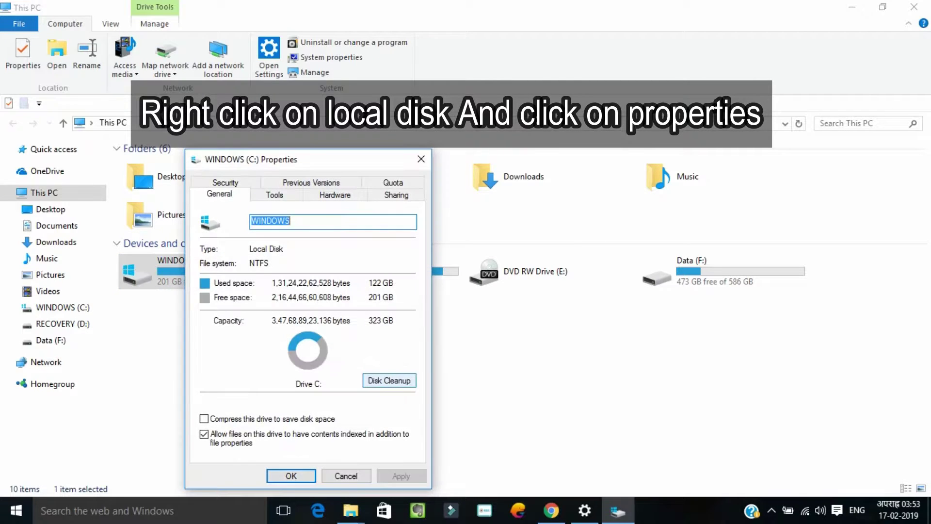
{"action": "left_click", "coordinate": [389, 380]}
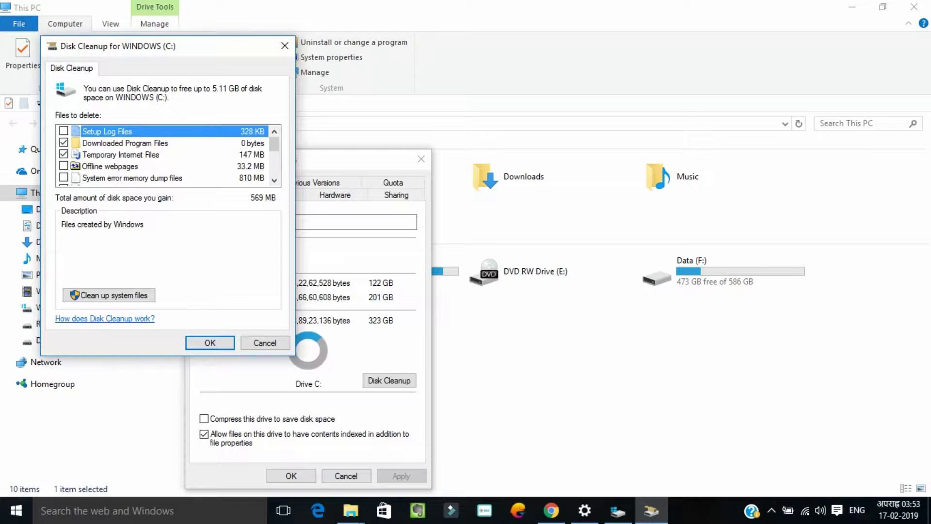
Include System error memory dump files in the cleanup, permanently delete the selected files, and close the drive's properties
{"action": "left_click", "coordinate": [274, 180]}
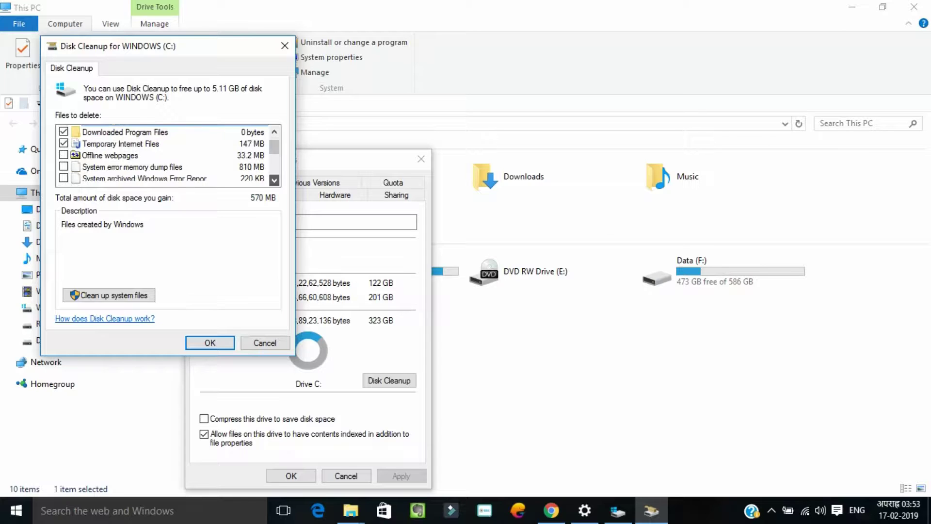
{"action": "left_click", "coordinate": [274, 180]}
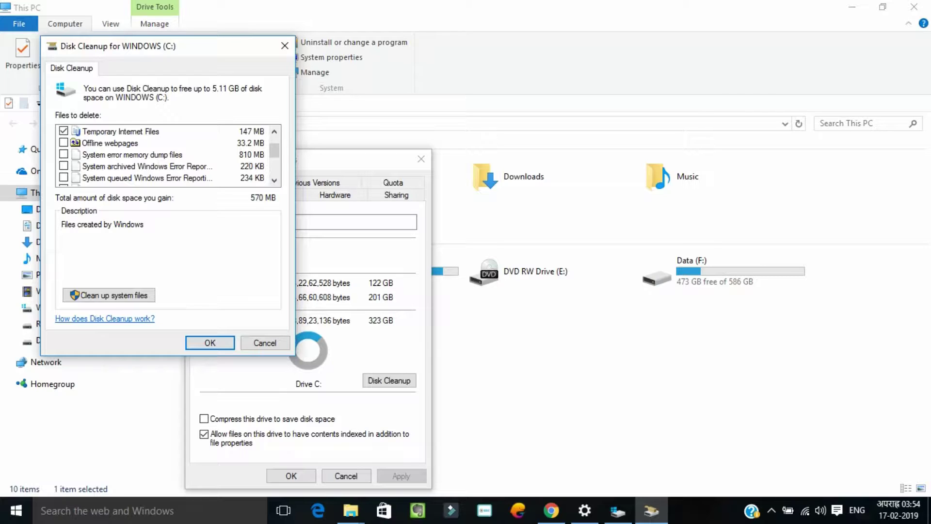
{"action": "left_click", "coordinate": [63, 154]}
{"action": "scroll", "coordinate": [165, 155], "scroll_direction": "down", "scroll_amount": 2}
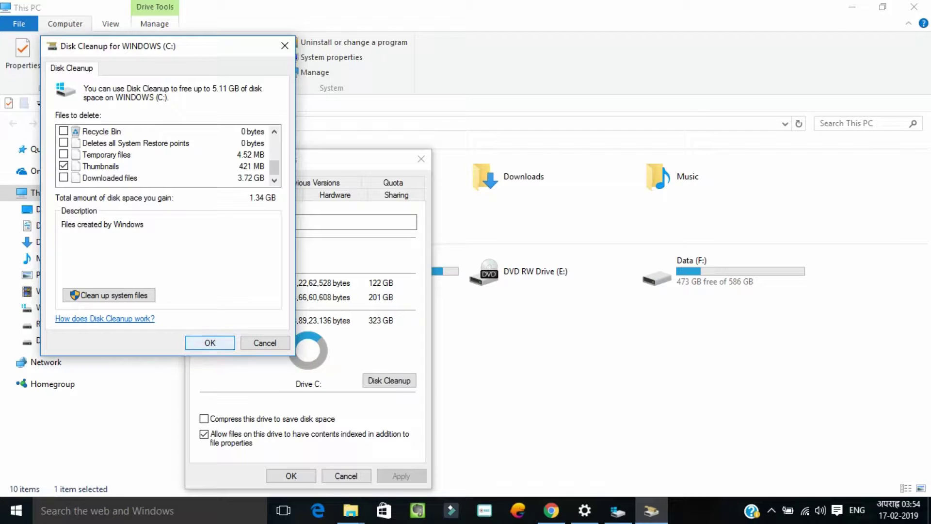
{"action": "left_click", "coordinate": [210, 342]}
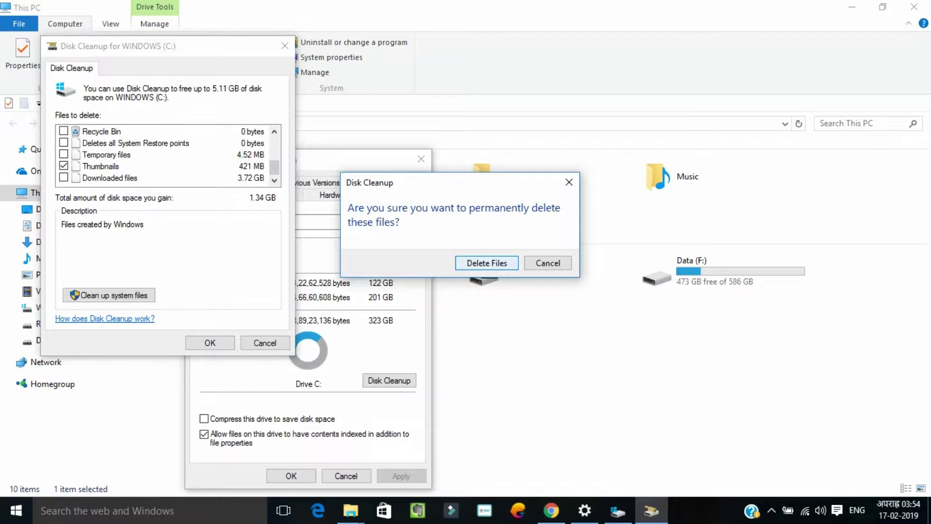
{"action": "key", "text": "Return"}
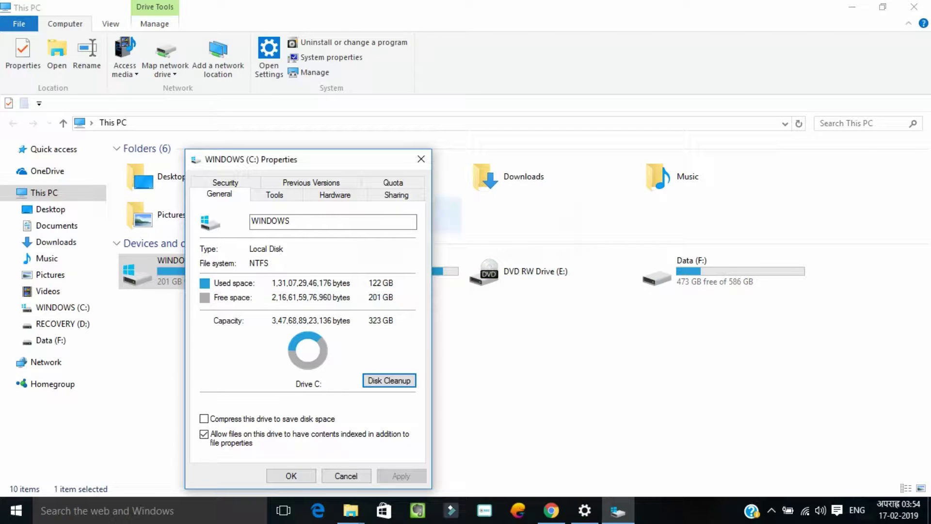
{"action": "key", "text": "Escape"}
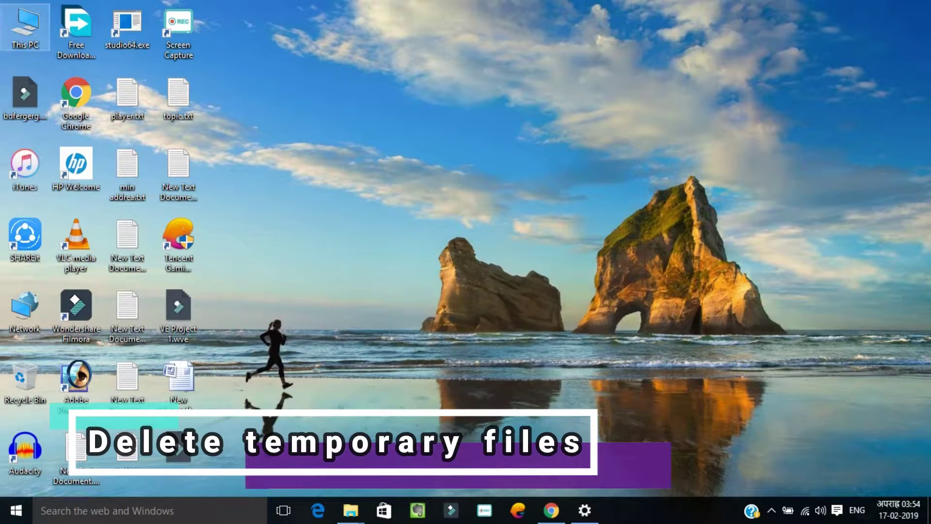
Open the user's temporary files folder by running the %temp% command
{"action": "right_click", "coordinate": [499, 119]}
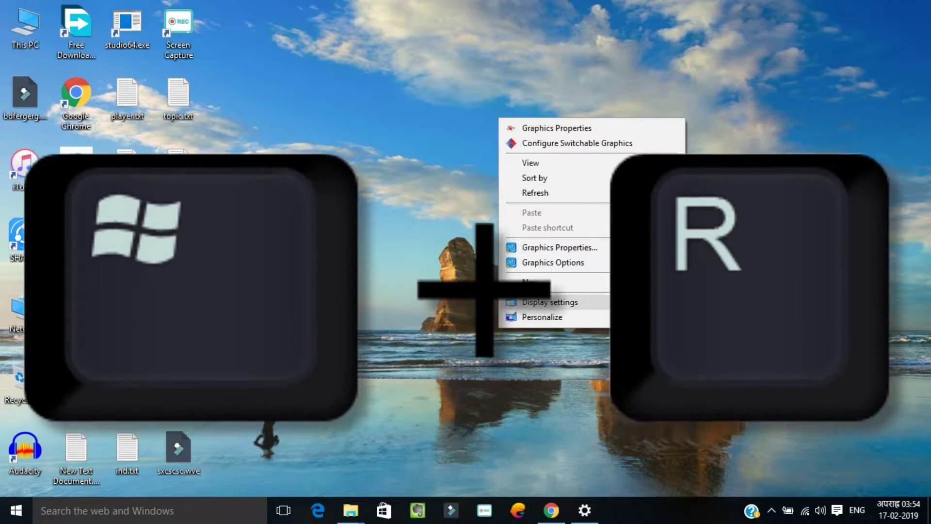
{"action": "key", "text": "super+r"}
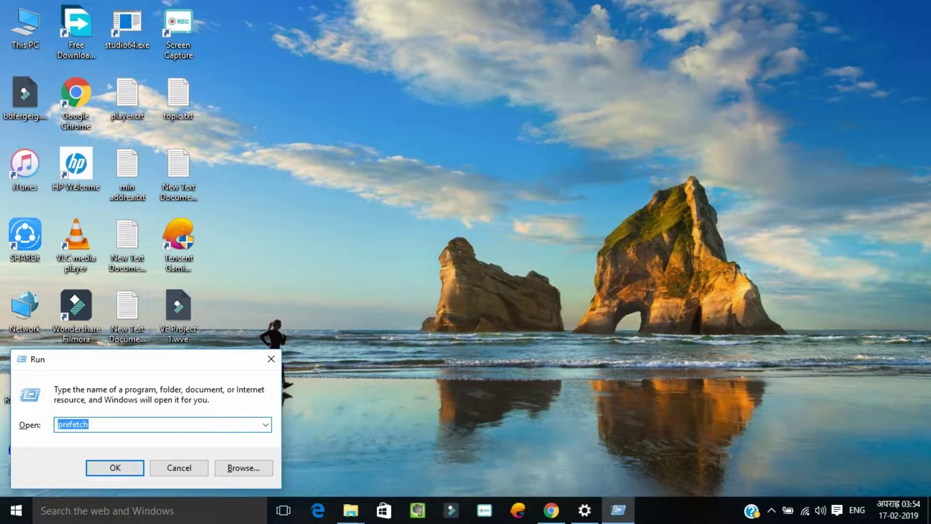
{"action": "key", "text": "BackSpace"}
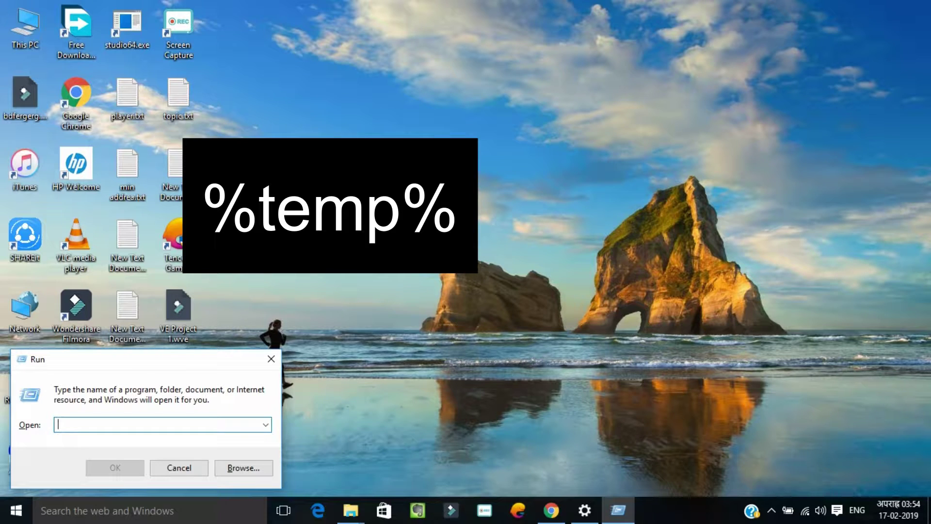
{"action": "type", "text": "%t"}
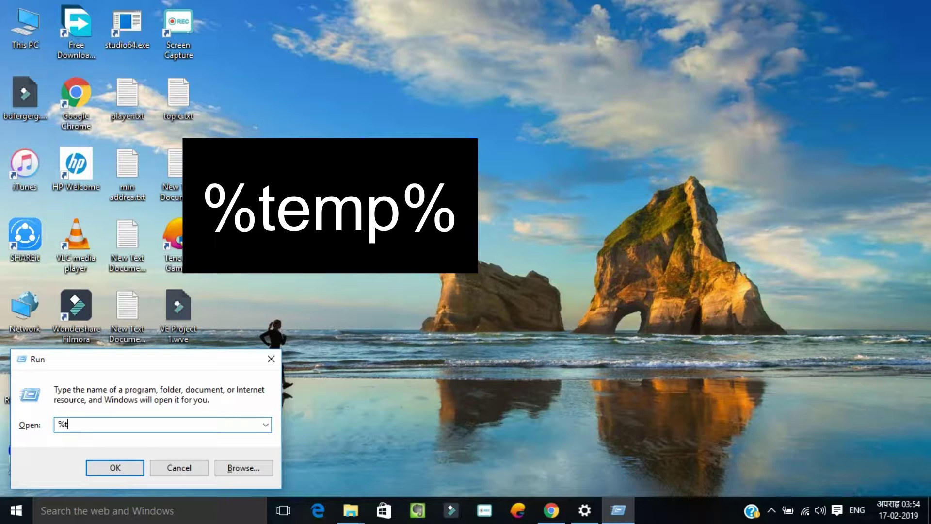
{"action": "type", "text": "emp"}
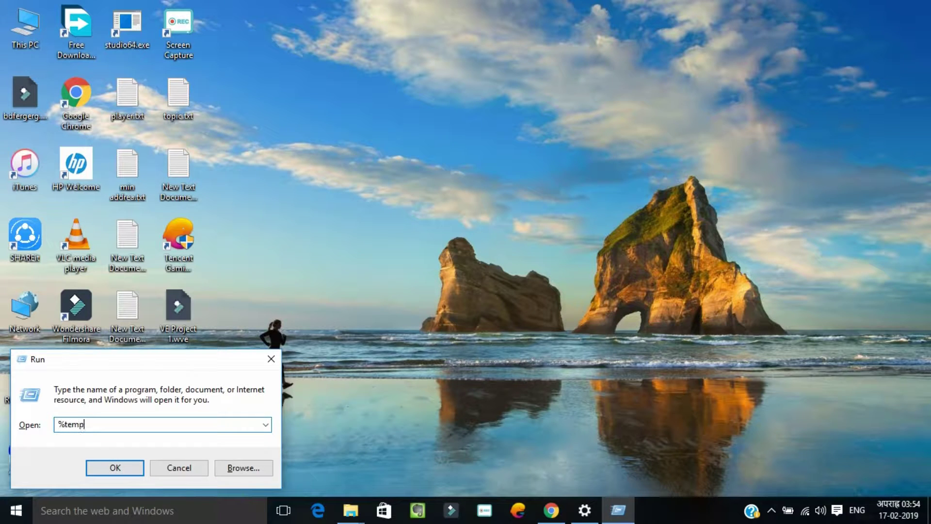
{"action": "type", "text": "%"}
{"action": "key", "text": "Return"}
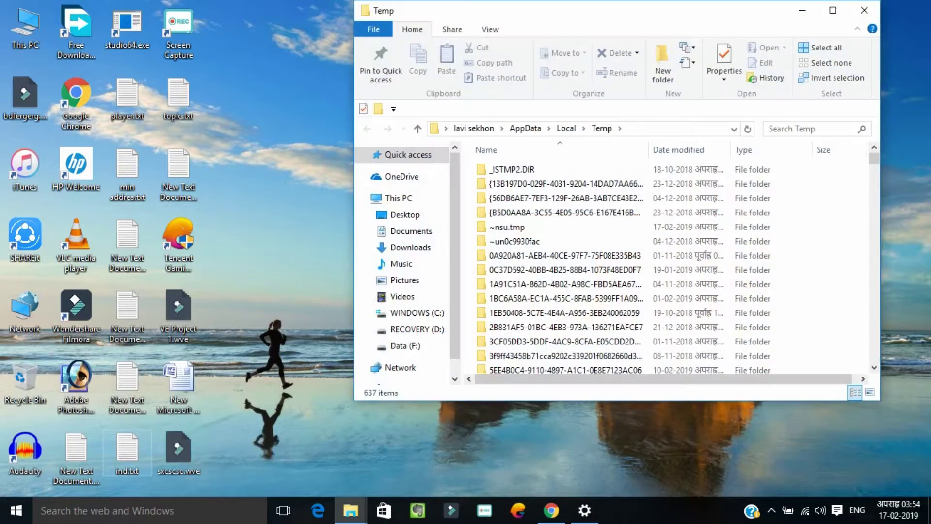
Delete all items in the Temp folder, skipping every item that requires administrator permission
{"action": "scroll", "coordinate": [669, 265], "scroll_direction": "down", "scroll_amount": 20}
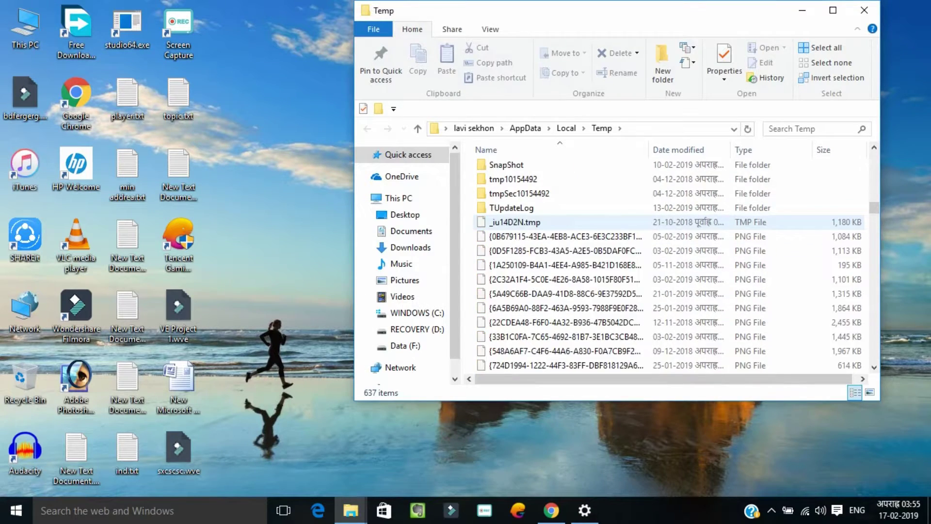
{"action": "scroll", "coordinate": [669, 264], "scroll_direction": "down", "scroll_amount": 20}
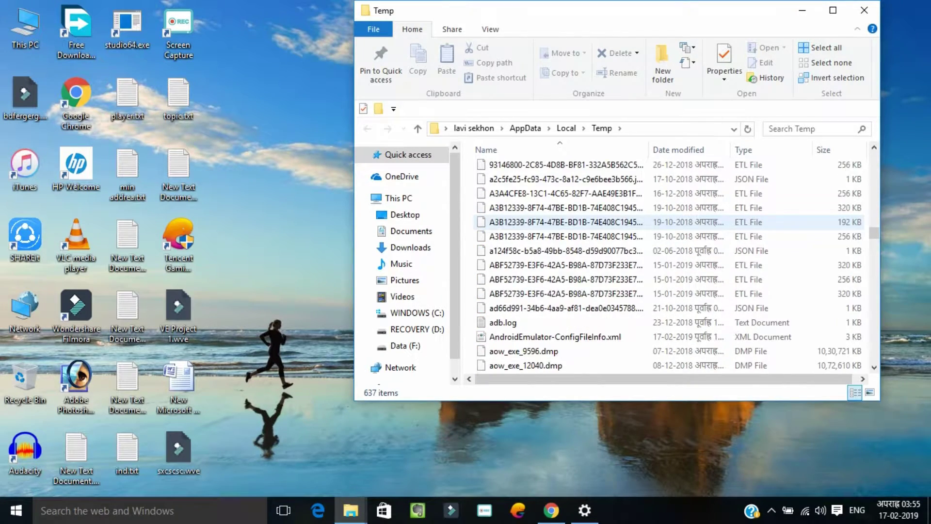
{"action": "scroll", "coordinate": [562, 221], "scroll_direction": "down", "scroll_amount": 10}
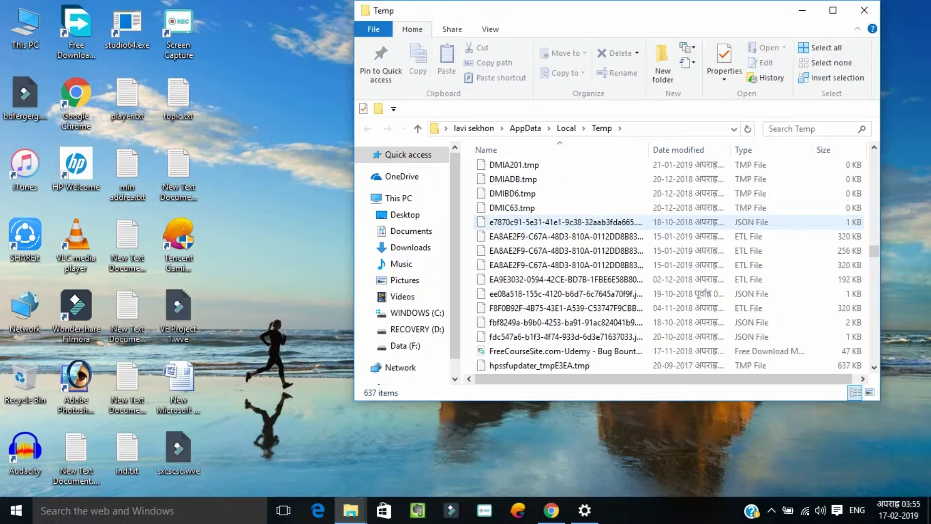
{"action": "left_click", "coordinate": [563, 221]}
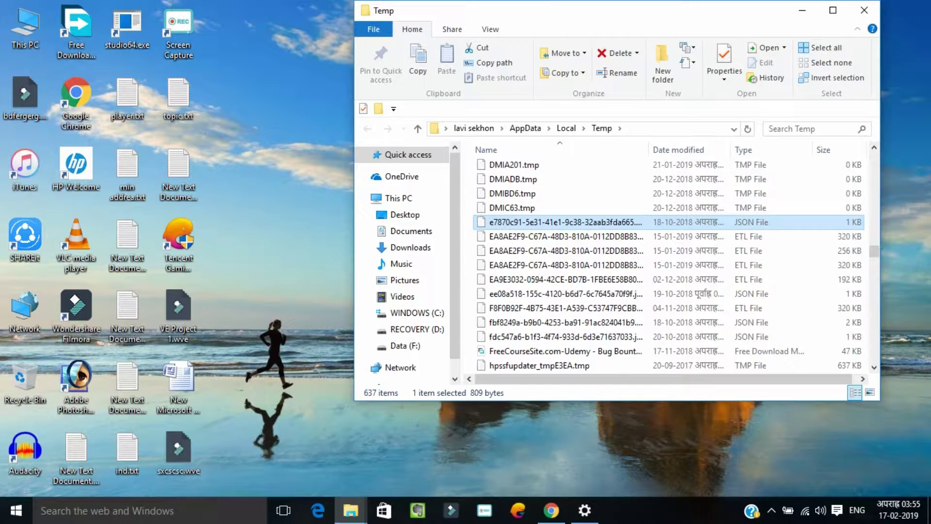
{"action": "key", "text": "ctrl+a"}
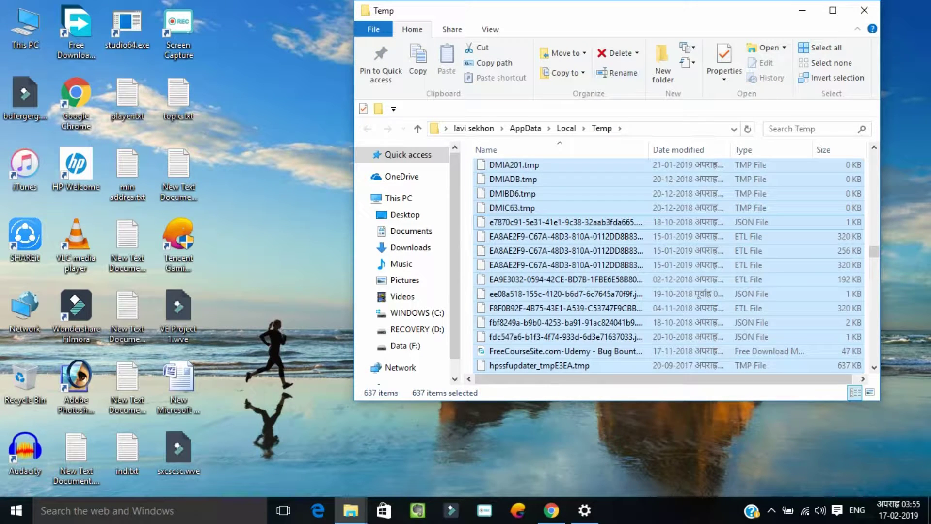
{"action": "key", "text": "Delete"}
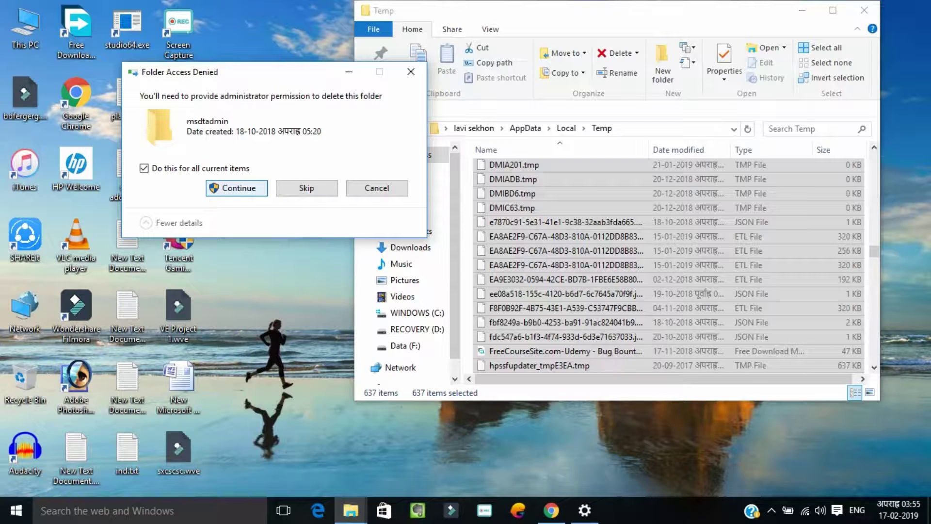
{"action": "left_click", "coordinate": [236, 188]}
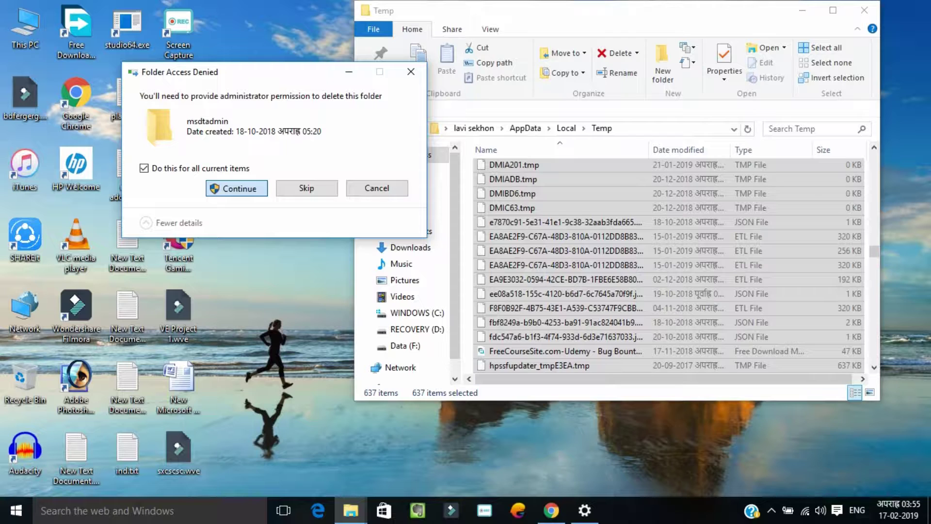
{"action": "key", "text": "Tab"}
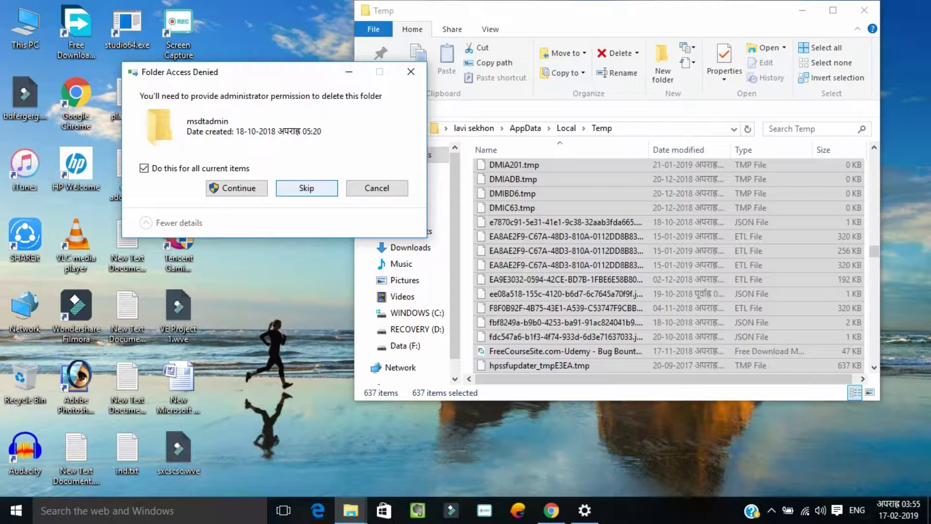
{"action": "key", "text": "Return"}
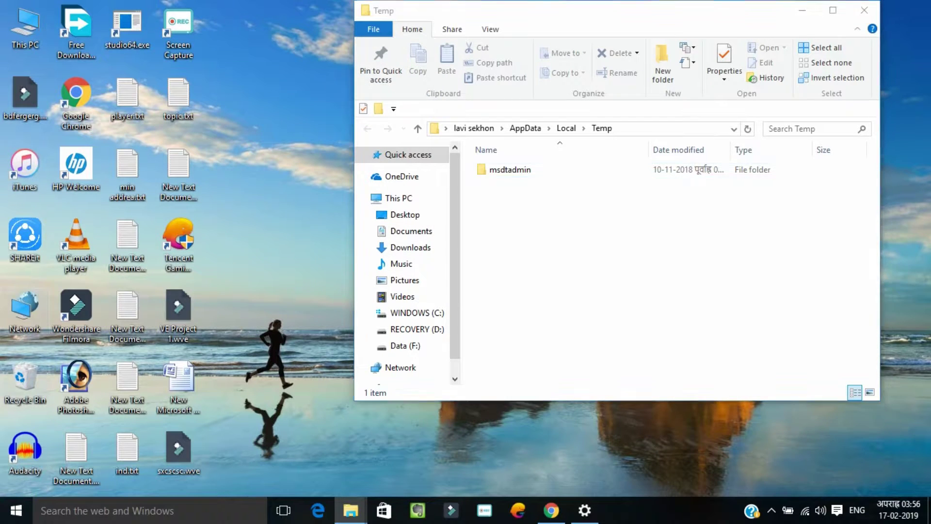
Empty the Recycle Bin, confirming the permanent deletion, and close the Temp folder window
{"action": "right_click", "coordinate": [17, 382]}
{"action": "left_click", "coordinate": [53, 409]}
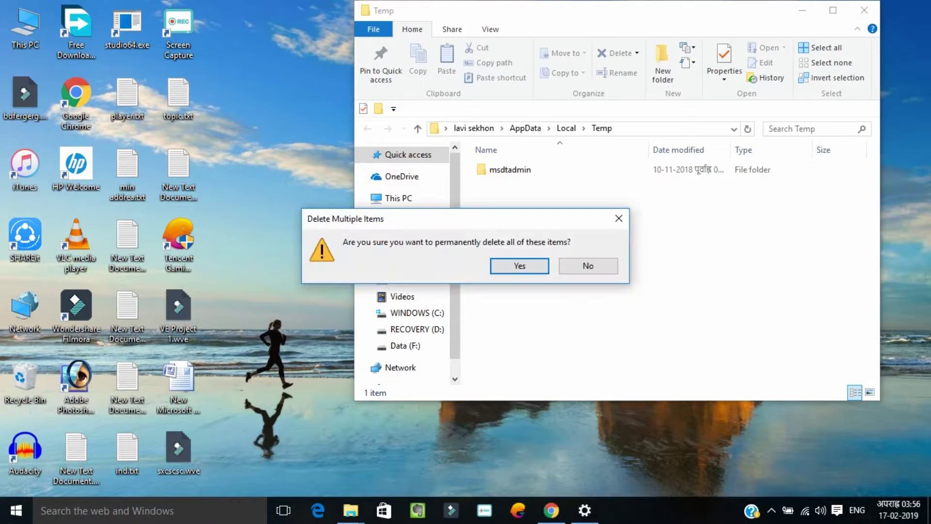
{"action": "key", "text": "Return"}
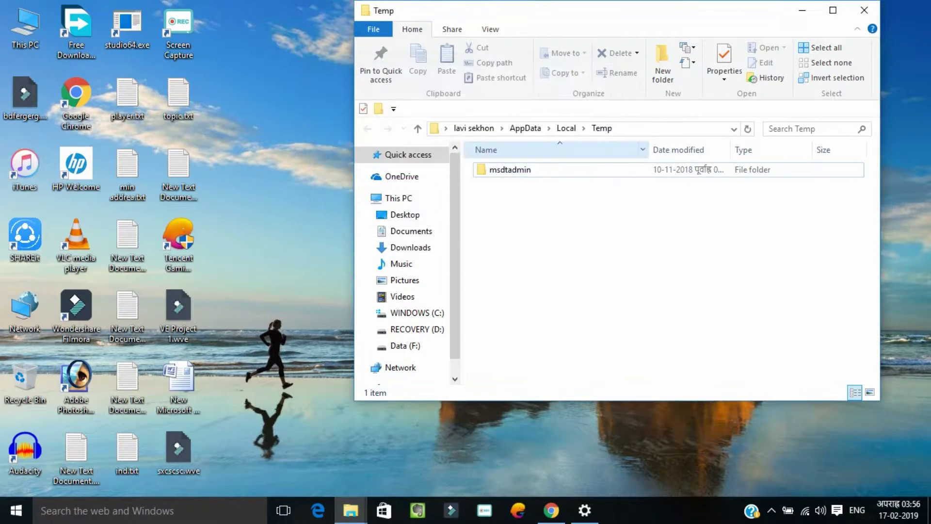
{"action": "left_click", "coordinate": [864, 9]}
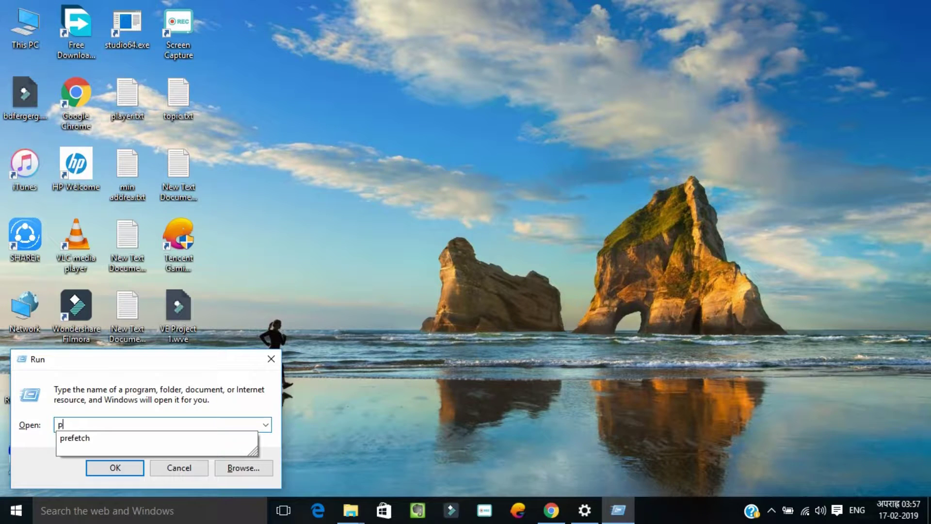
Open the Windows Prefetch folder by running the prefetch command
{"action": "type", "text": "re"}
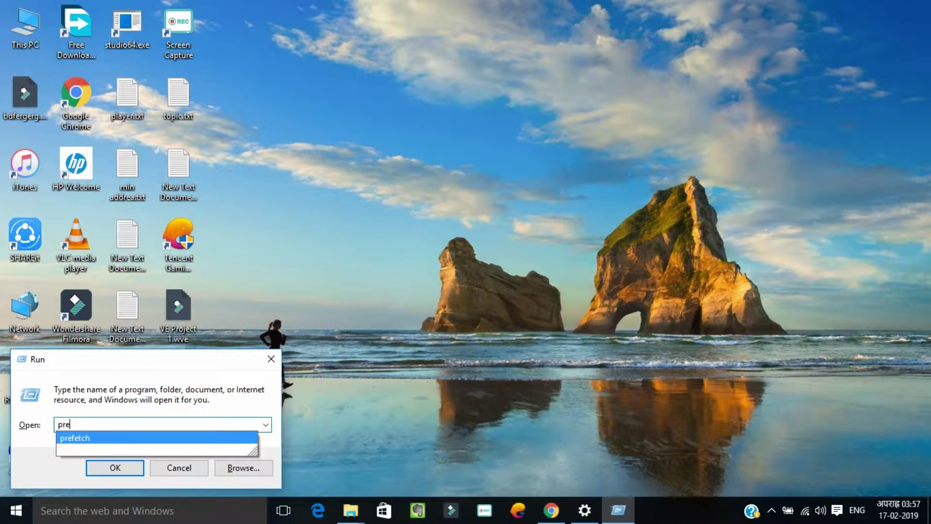
{"action": "key", "text": "Return"}
{"action": "key", "text": "Return"}
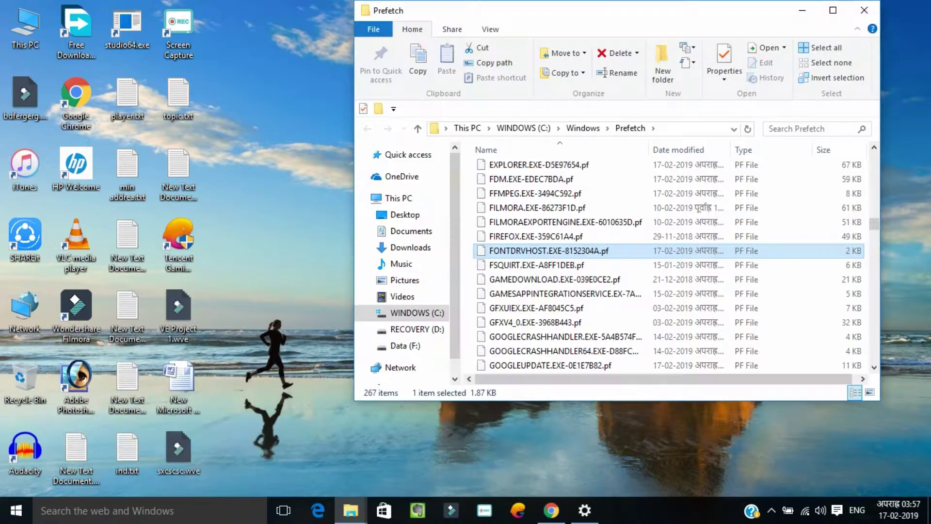
Delete all files in the Prefetch folder, skipping all current items that are in use
{"action": "key", "text": "ctrl+a"}
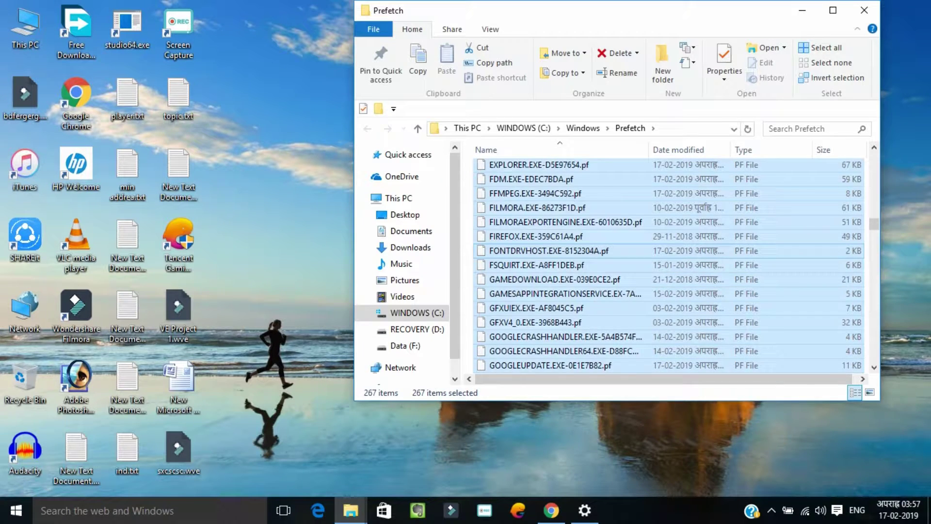
{"action": "right_click", "coordinate": [622, 214]}
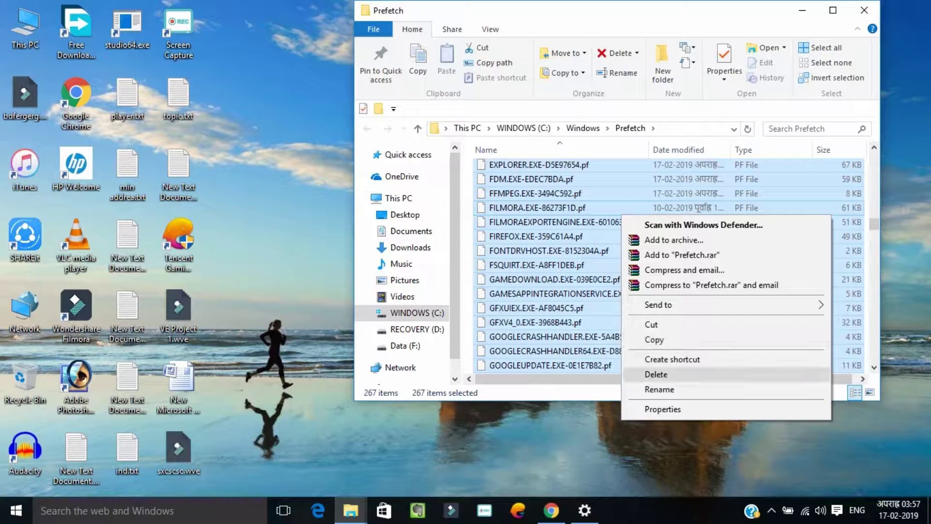
{"action": "left_click", "coordinate": [656, 374]}
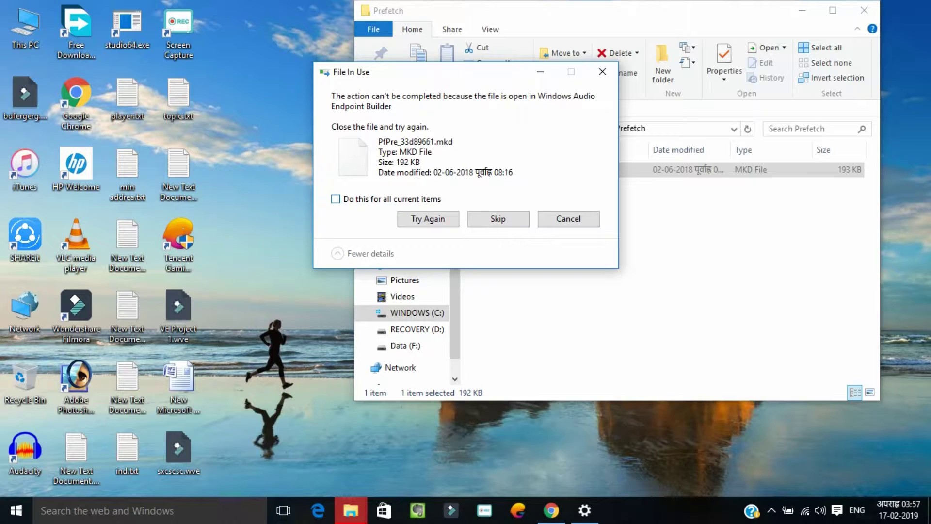
{"action": "left_click", "coordinate": [335, 199]}
{"action": "left_click", "coordinate": [498, 219]}
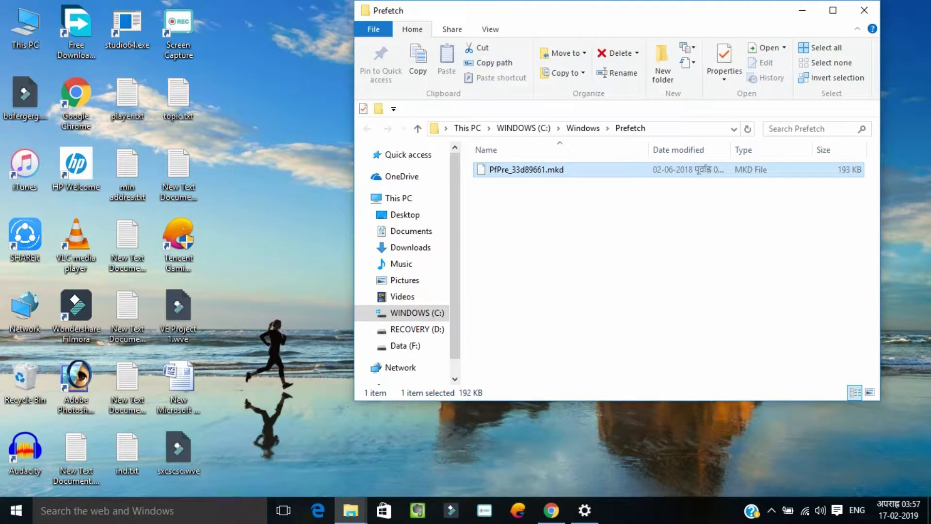
Return to the desktop and empty the Recycle Bin, confirming the permanent deletion
{"action": "key", "text": "super+d"}
{"action": "right_click", "coordinate": [20, 381]}
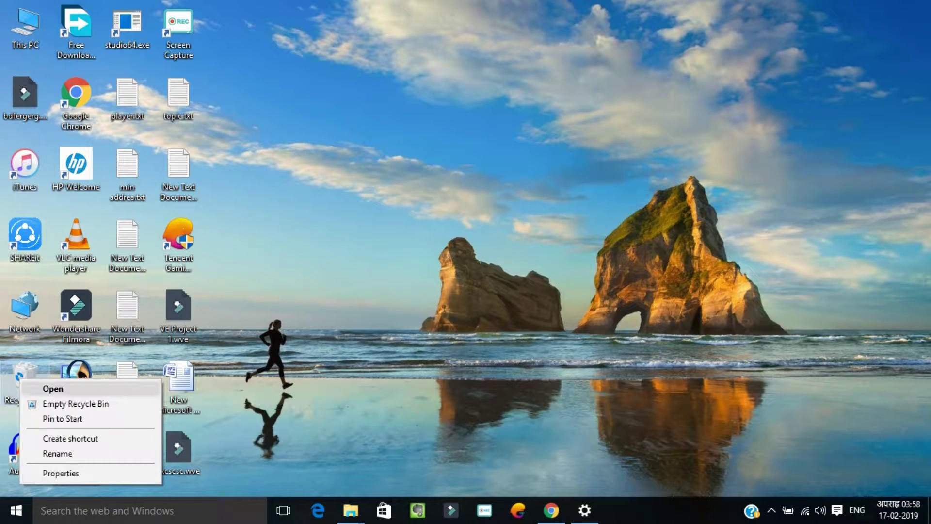
{"action": "left_click", "coordinate": [76, 403]}
{"action": "left_click", "coordinate": [517, 264]}
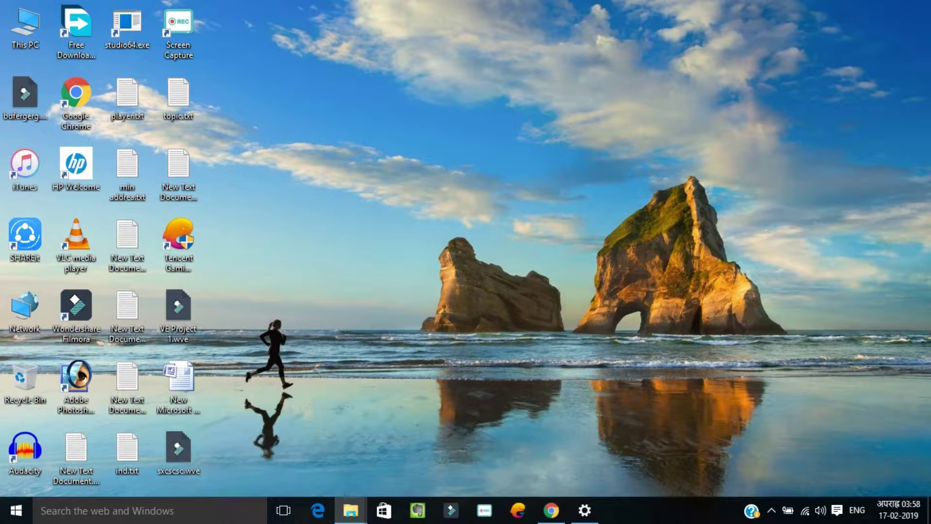
Switch to Google Chrome and clear cookies, other site data, and cached images and files for the last 7 days
{"action": "left_click", "coordinate": [550, 510]}
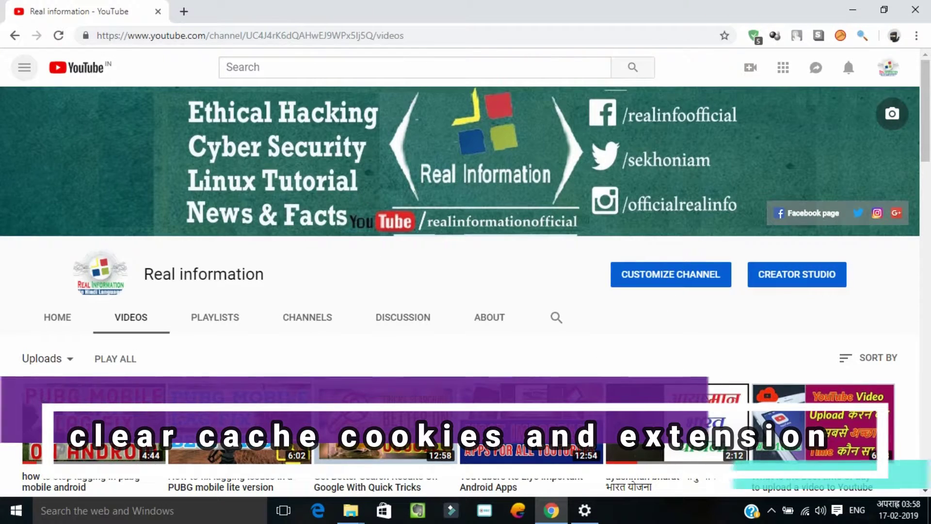
{"action": "left_click", "coordinate": [916, 35]}
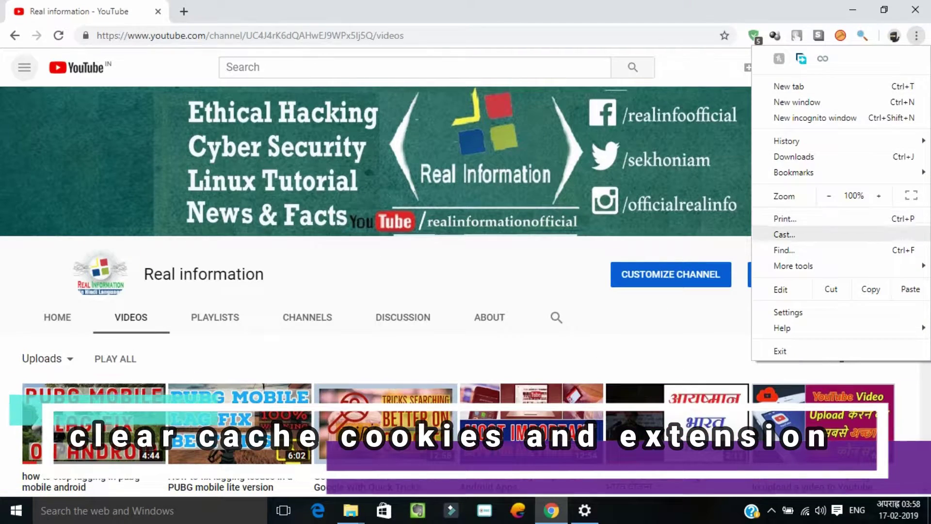
{"action": "mouse_move", "coordinate": [795, 266]}
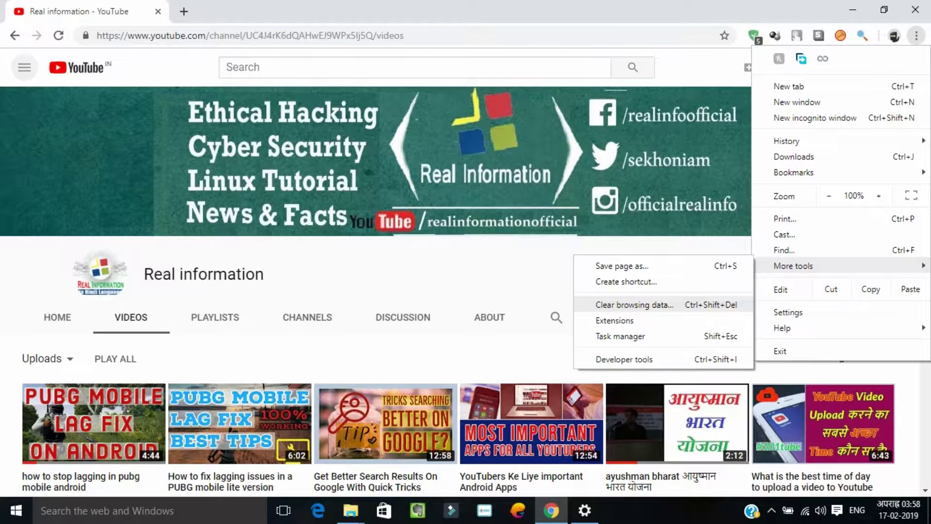
{"action": "left_click", "coordinate": [634, 304]}
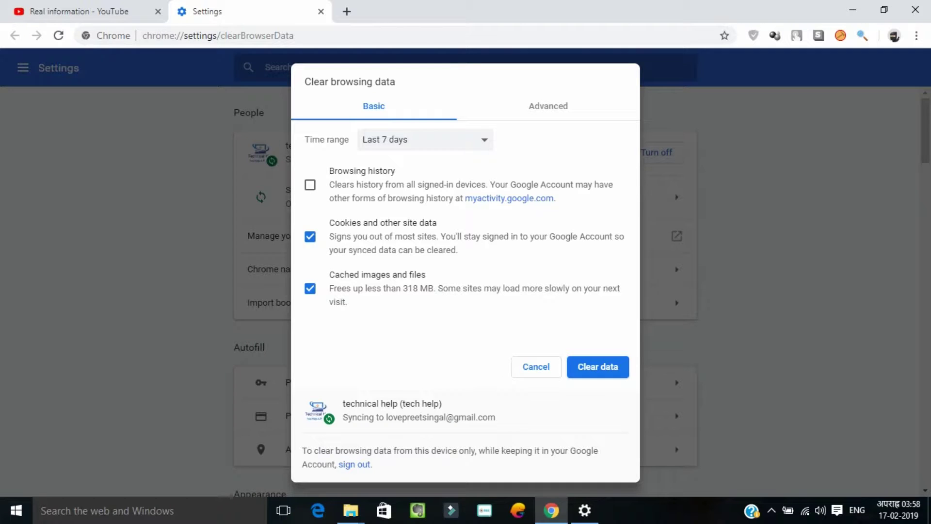
{"action": "key", "text": "Return"}
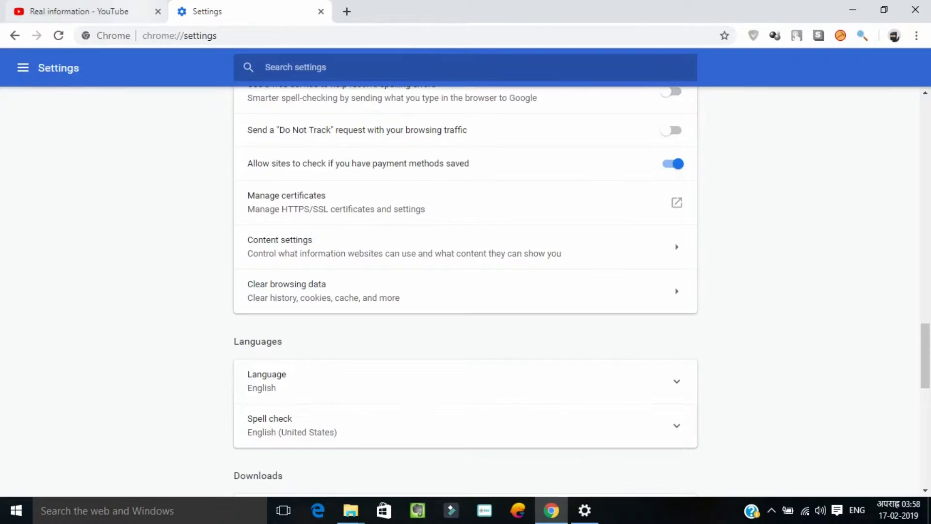
Return to the YouTube page and remove the No Trace extension from Chrome, confirming its removal
{"action": "left_click", "coordinate": [146, 11]}
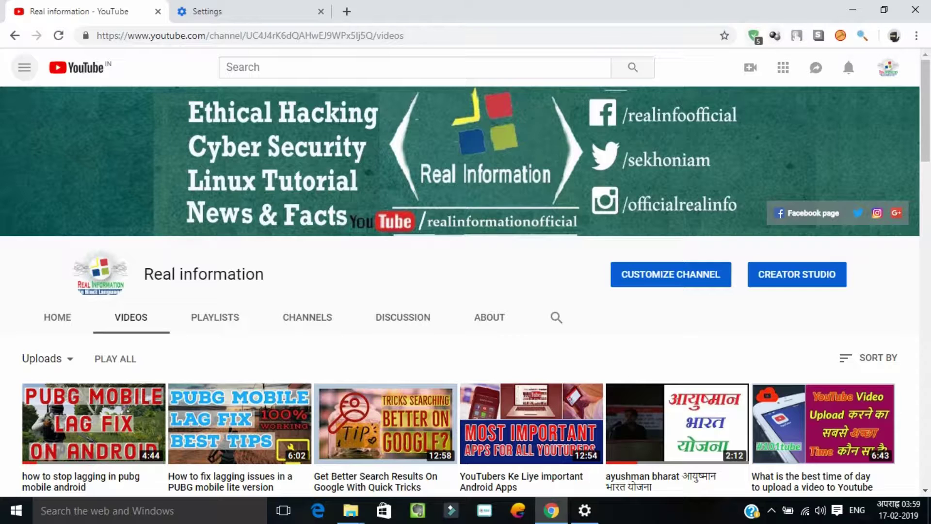
{"action": "right_click", "coordinate": [862, 35]}
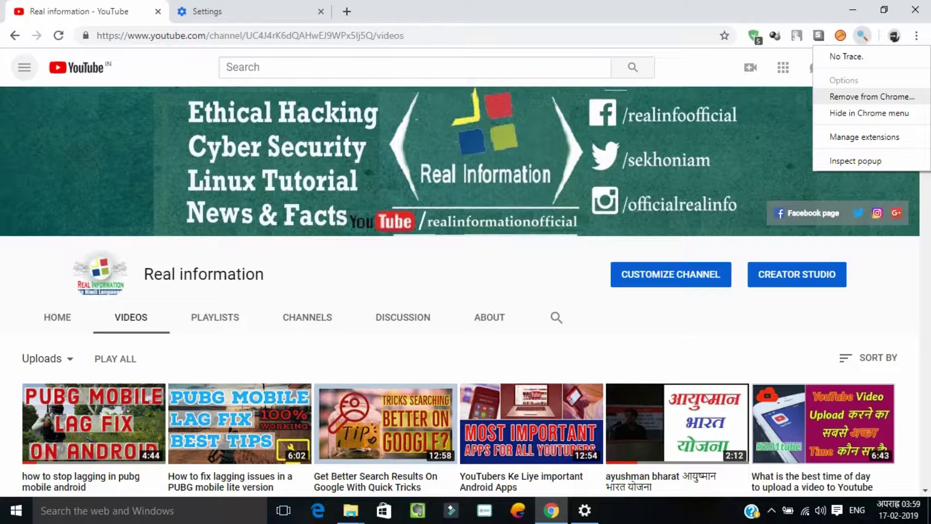
{"action": "left_click", "coordinate": [872, 97]}
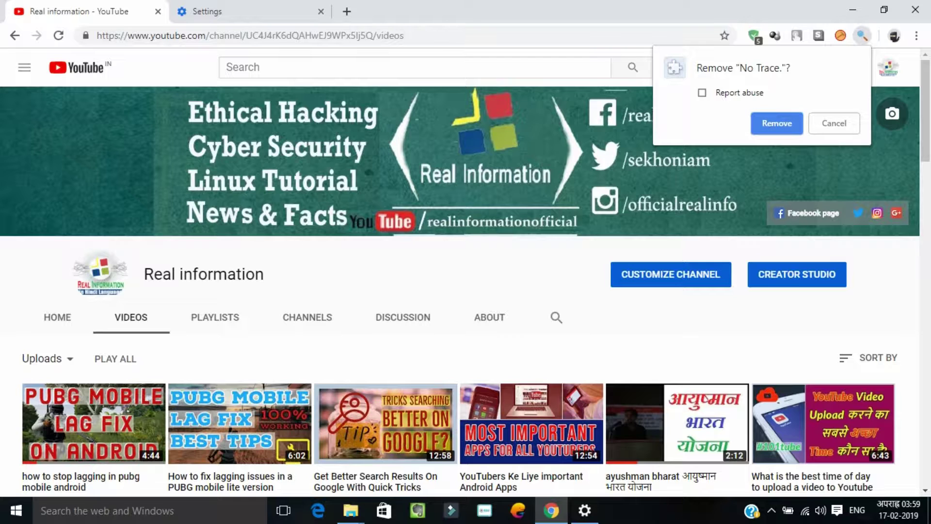
{"action": "key", "text": "Return"}
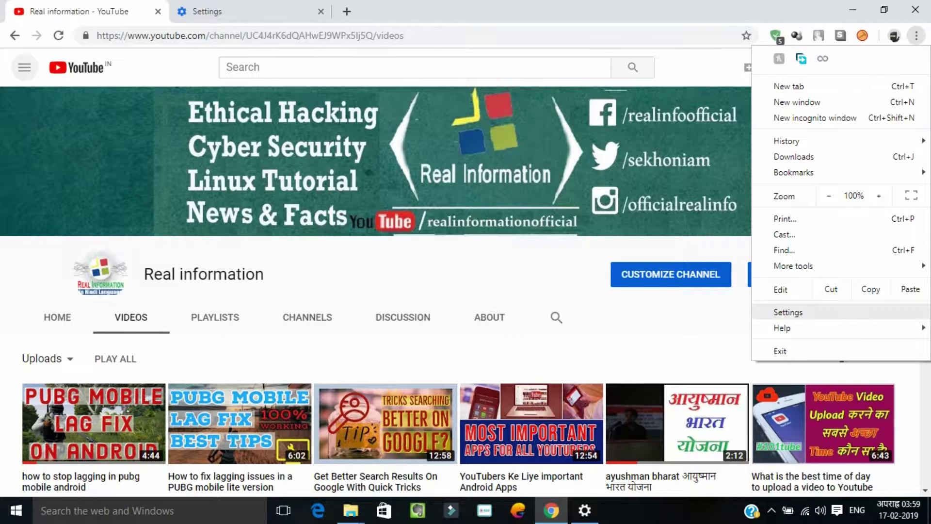
Open Chrome's extensions page, remove the uVPN extension with confirmation, and close its uninstall page
{"action": "mouse_move", "coordinate": [790, 266]}
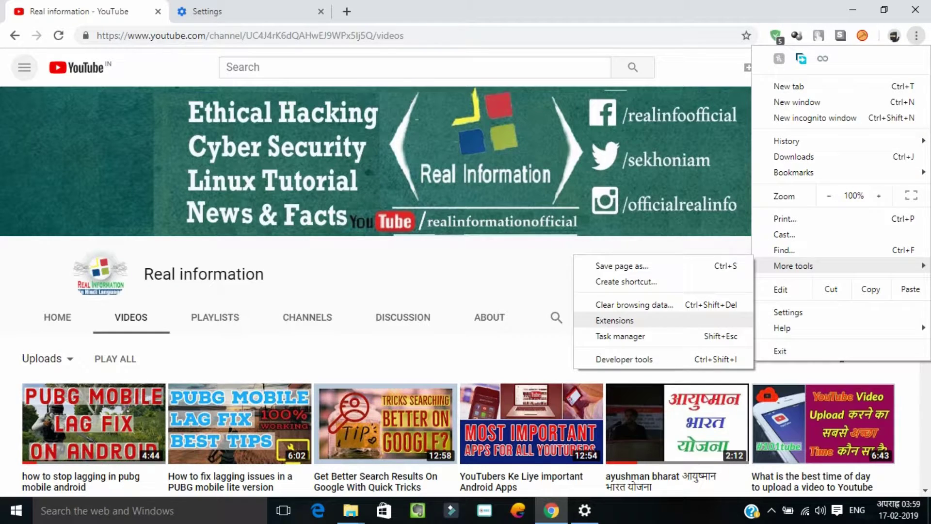
{"action": "left_click", "coordinate": [606, 318]}
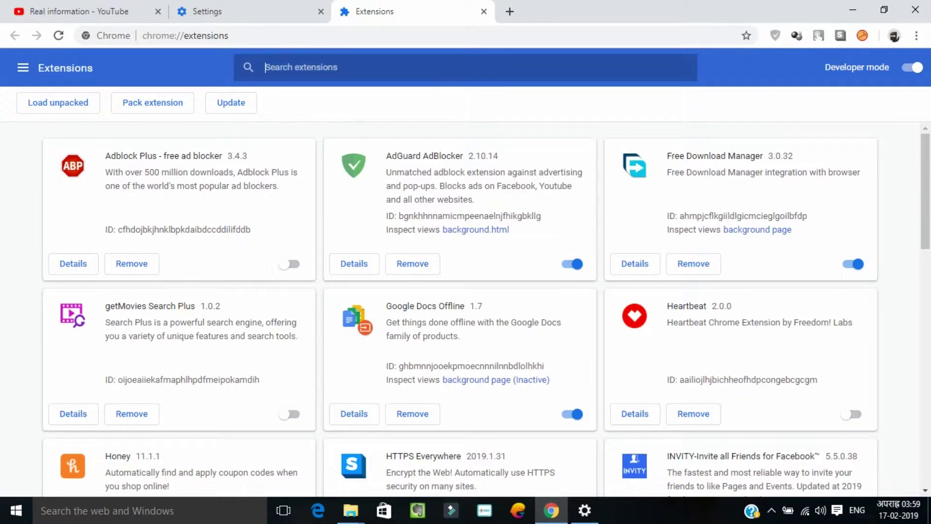
{"action": "scroll", "coordinate": [466, 310], "scroll_direction": "down", "scroll_amount": 20}
{"action": "scroll", "coordinate": [465, 310], "scroll_direction": "up", "scroll_amount": 20}
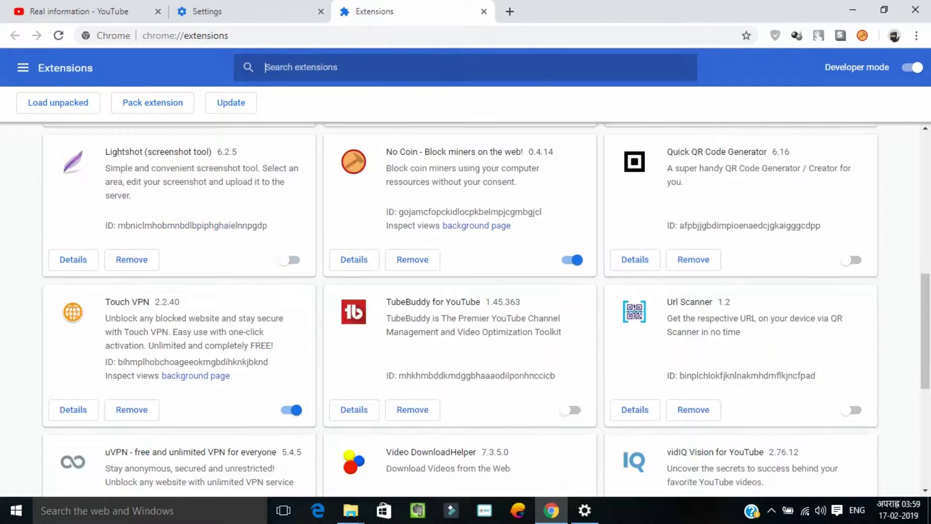
{"action": "scroll", "coordinate": [465, 311], "scroll_direction": "down", "scroll_amount": 20}
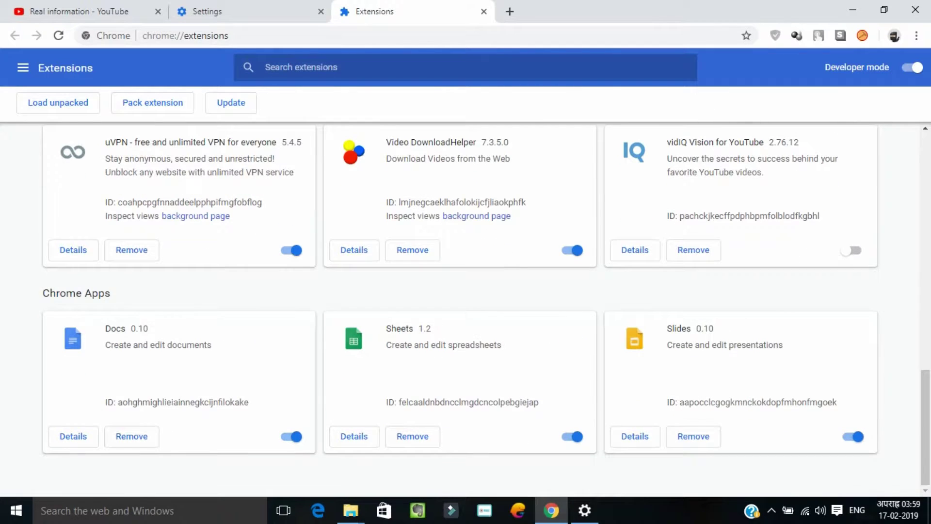
{"action": "scroll", "coordinate": [466, 310], "scroll_direction": "up", "scroll_amount": 2}
{"action": "scroll", "coordinate": [466, 310], "scroll_direction": "down", "scroll_amount": 2}
{"action": "scroll", "coordinate": [466, 310], "scroll_direction": "up", "scroll_amount": 5}
{"action": "scroll", "coordinate": [465, 310], "scroll_direction": "down", "scroll_amount": 5}
{"action": "left_click", "coordinate": [131, 250]}
{"action": "key", "text": "Return"}
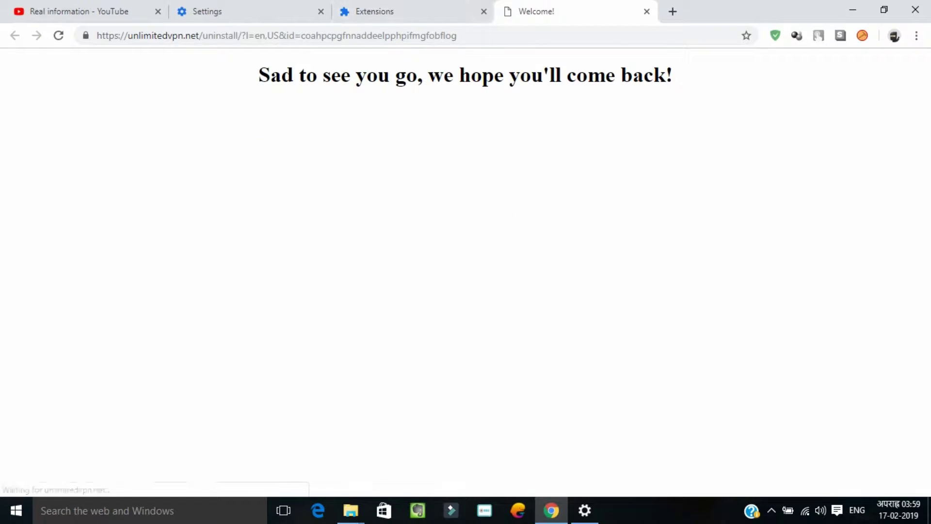
{"action": "key", "text": "ctrl+w"}
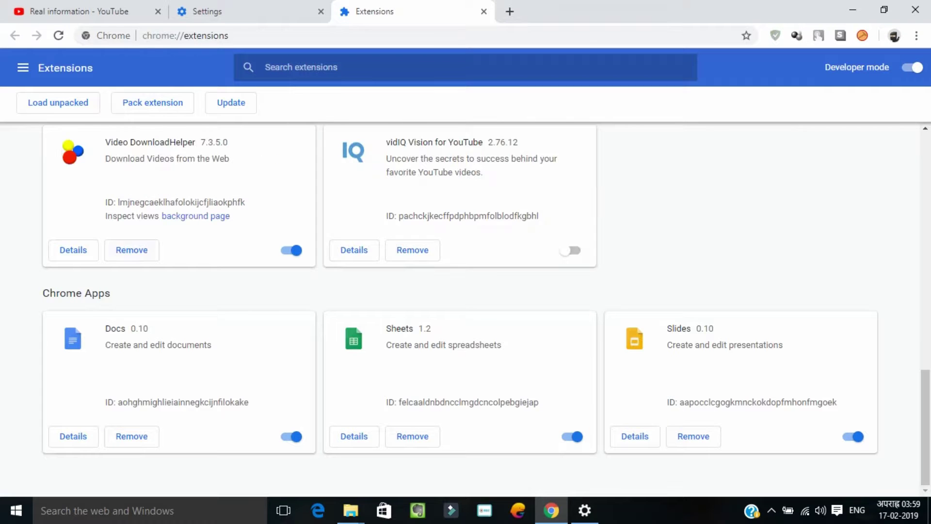
Minimize Chrome, view the System Protection settings in This PC's advanced system properties, and close both system windows
{"action": "key", "text": "ctrl+1"}
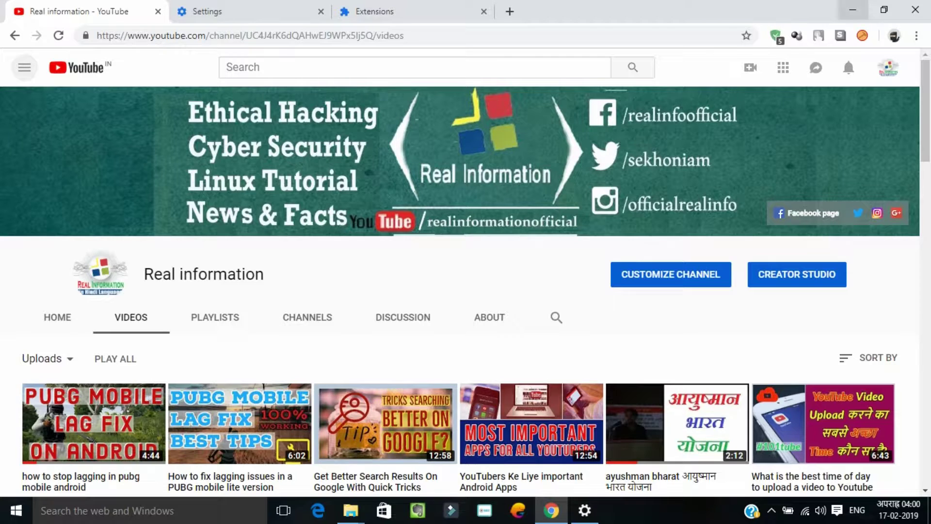
{"action": "left_click", "coordinate": [853, 9]}
{"action": "right_click", "coordinate": [466, 57]}
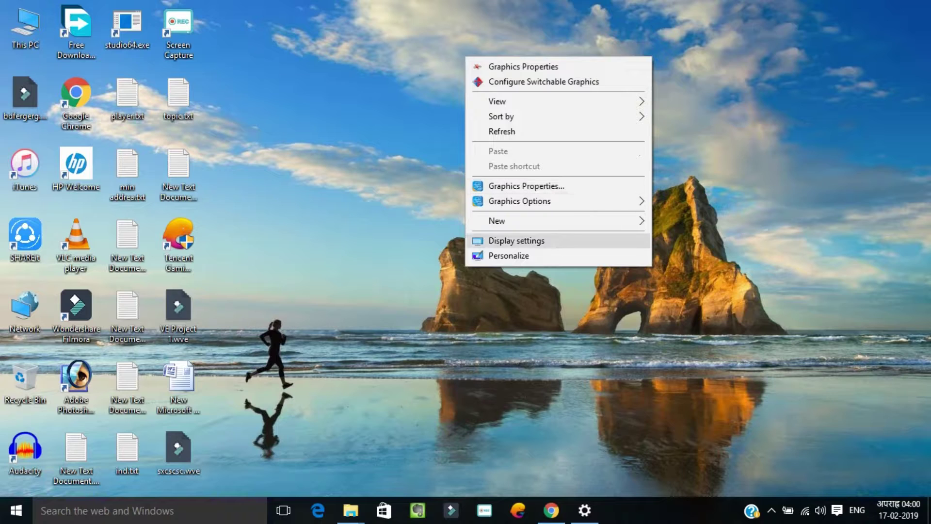
{"action": "left_click", "coordinate": [29, 24]}
{"action": "right_click", "coordinate": [50, 23]}
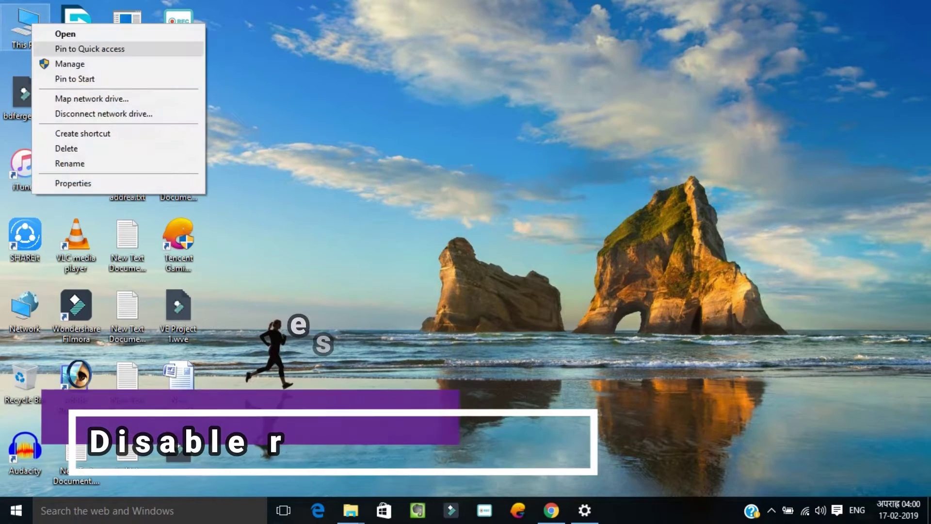
{"action": "left_click", "coordinate": [74, 180]}
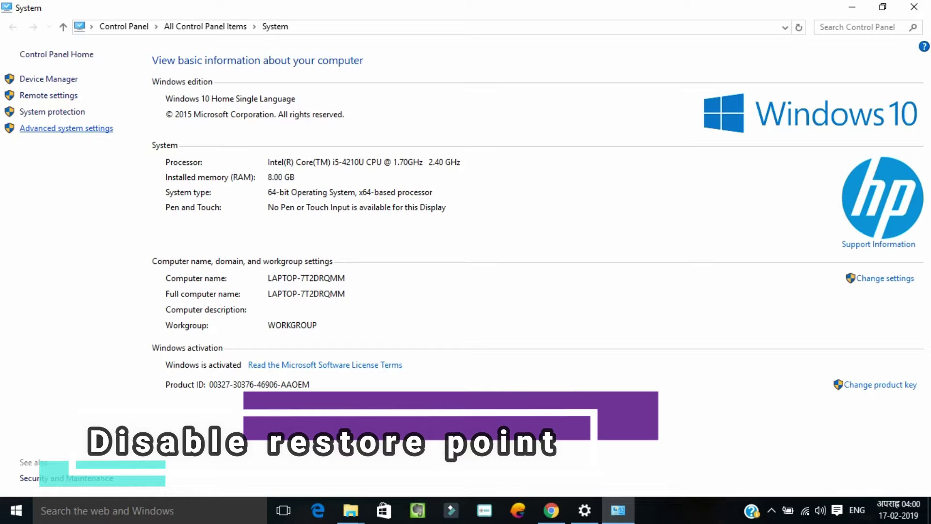
{"action": "left_click", "coordinate": [66, 128]}
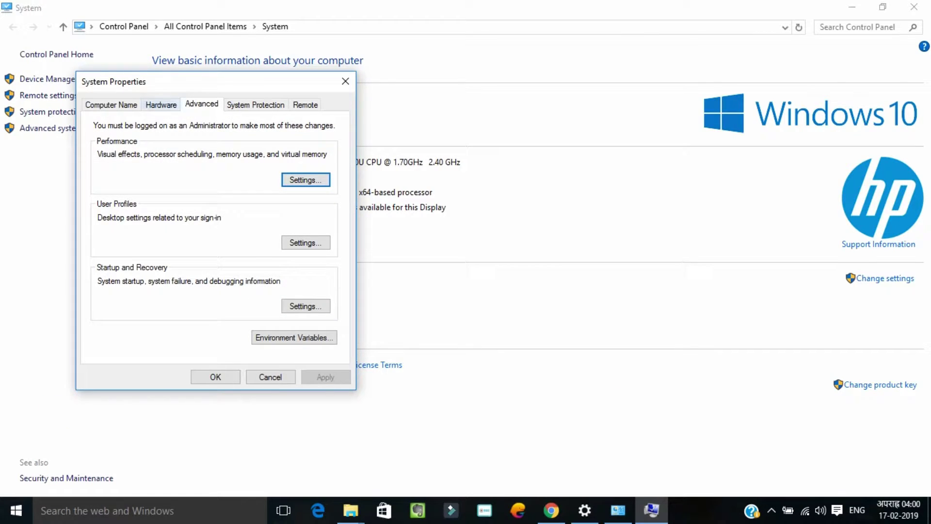
{"action": "left_click", "coordinate": [255, 105]}
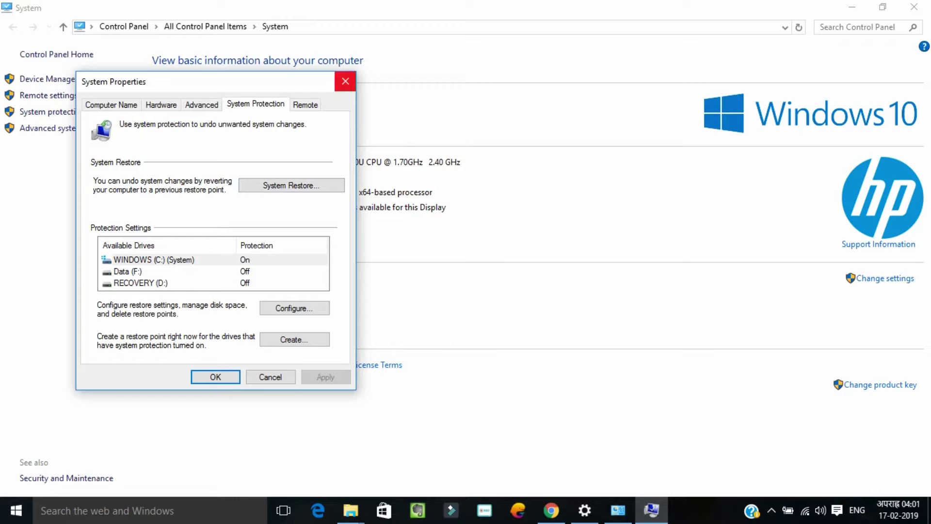
{"action": "left_click", "coordinate": [346, 81]}
{"action": "left_click", "coordinate": [913, 7]}
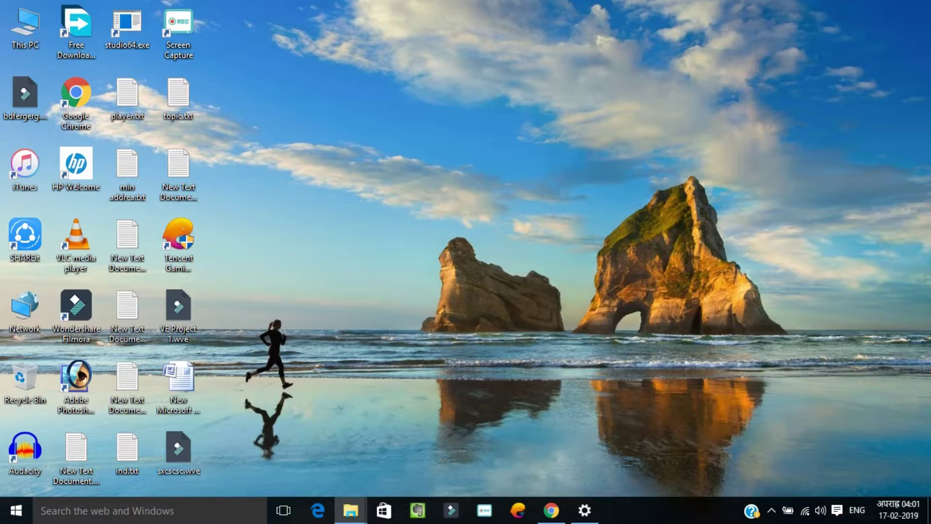
Search Windows for "reset" and open the Reset this PC recovery settings
{"action": "key", "text": "super+r"}
{"action": "key", "text": "Escape"}
{"action": "key", "text": "super"}
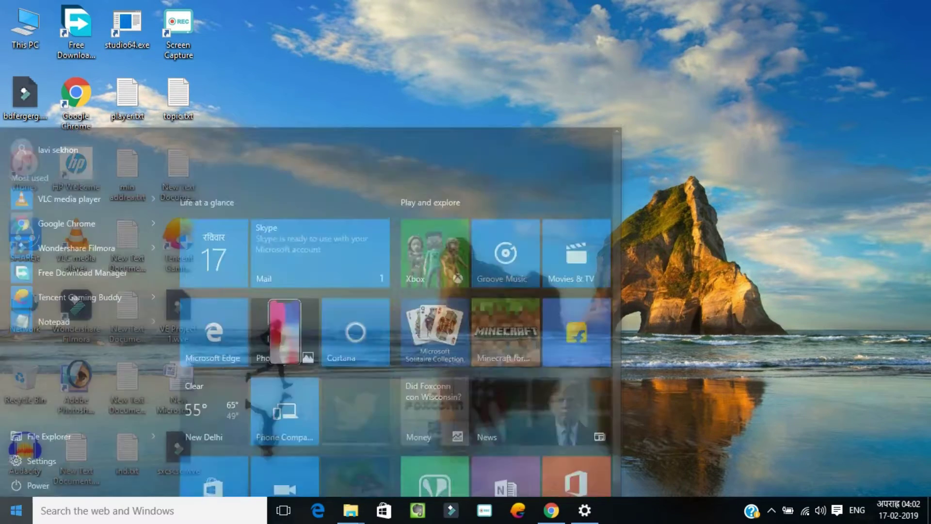
{"action": "type", "text": "r"}
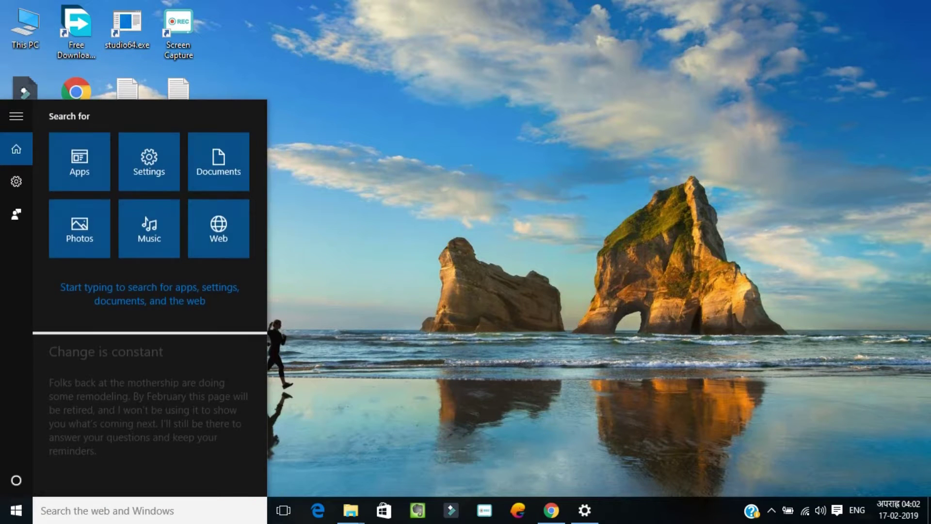
{"action": "type", "text": "es"}
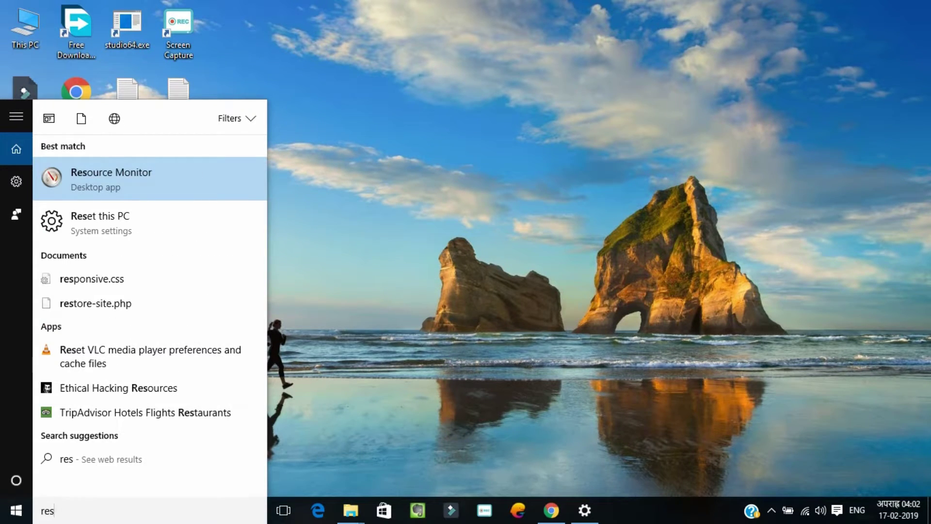
{"action": "type", "text": "et"}
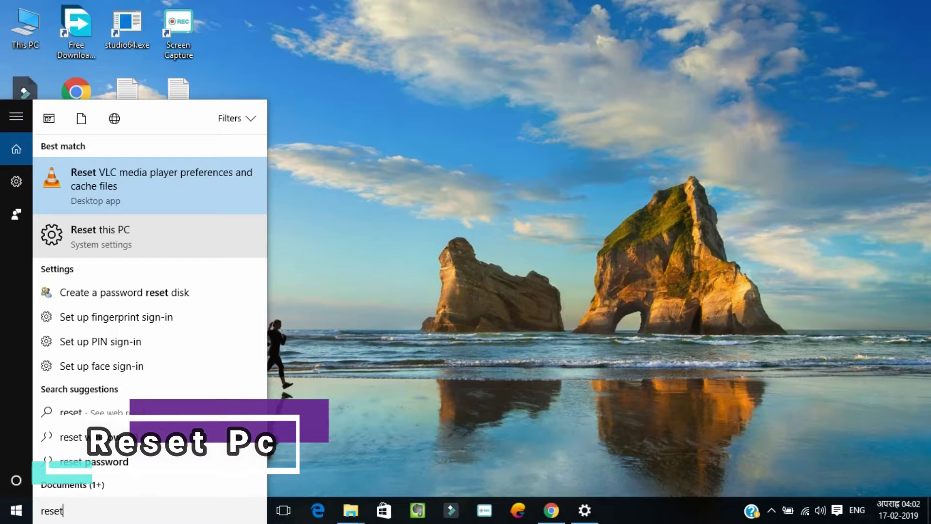
{"action": "left_click", "coordinate": [100, 235]}
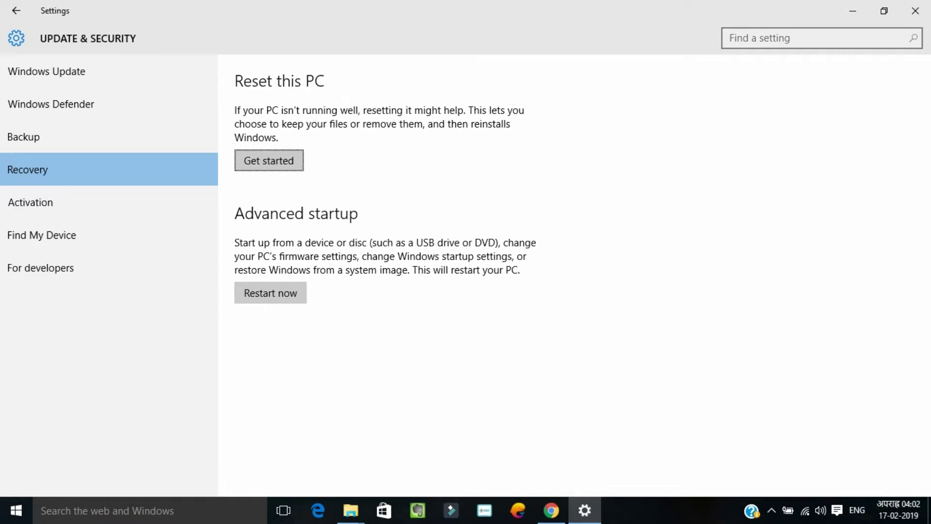
Start Reset this PC to view its file-keeping options, cancel the reset, and switch back to Google Chrome
{"action": "left_click", "coordinate": [268, 161]}
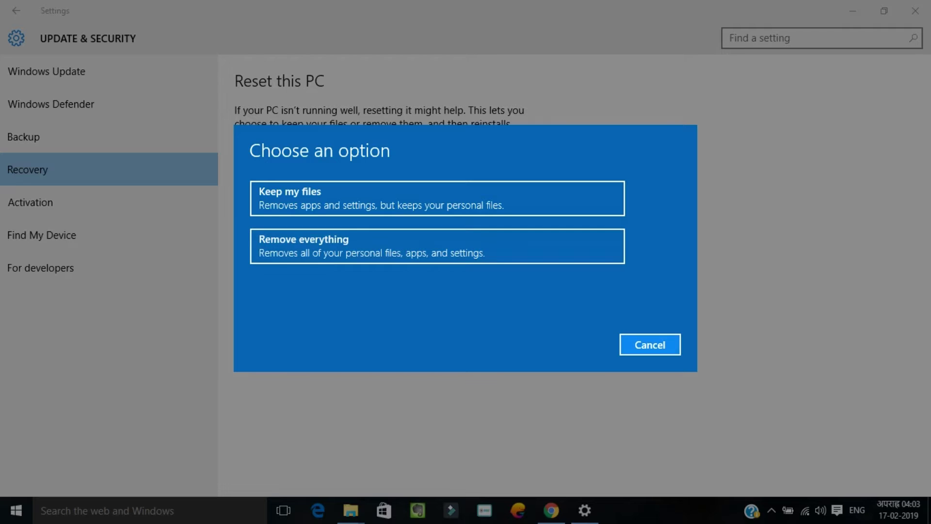
{"action": "key", "text": "Escape"}
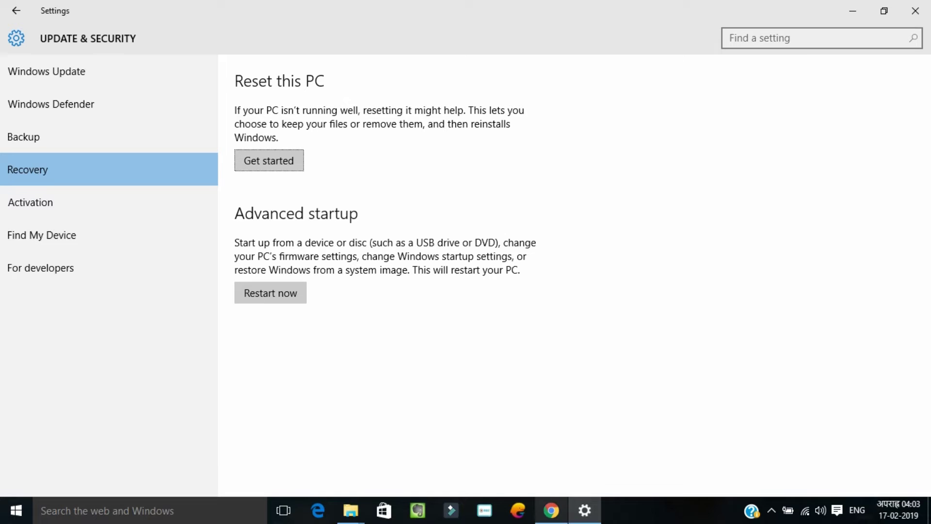
{"action": "left_click", "coordinate": [551, 510]}
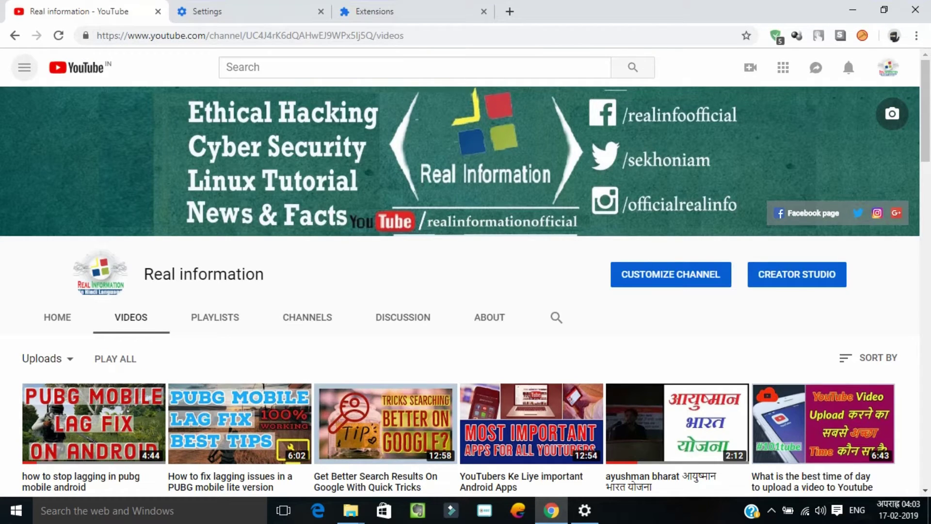